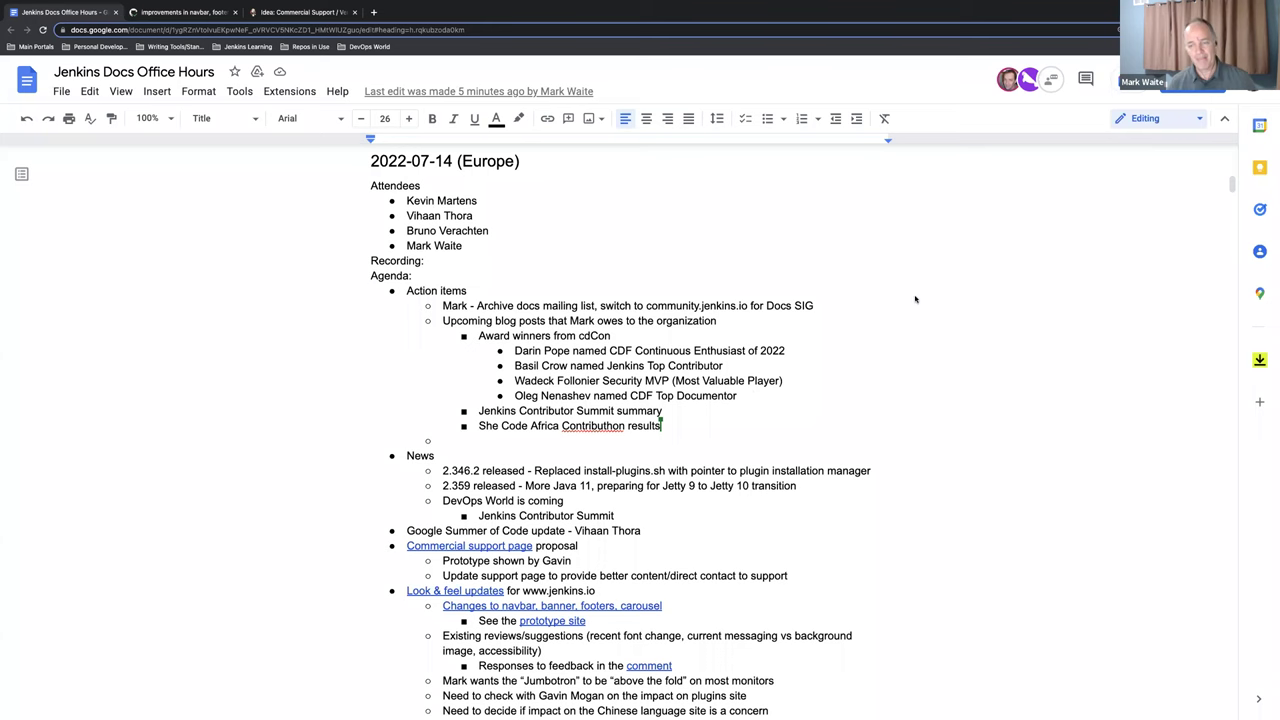
Review the attendee list, action items and upcoming blog posts in the 2022-07-14 (Europe) meeting notes
scroll(917, 294, up, 1)
scroll(917, 294, down, 1)
scroll(920, 294, up, 1)
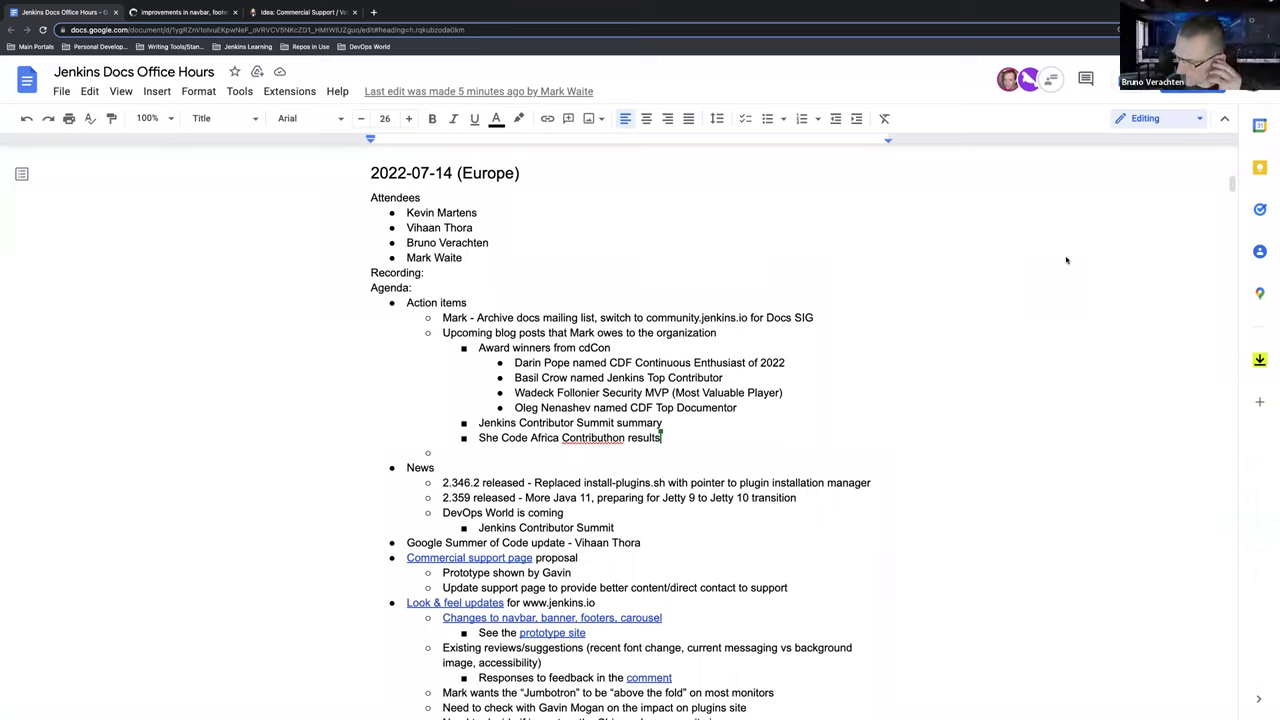
scroll(916, 284, down, 3)
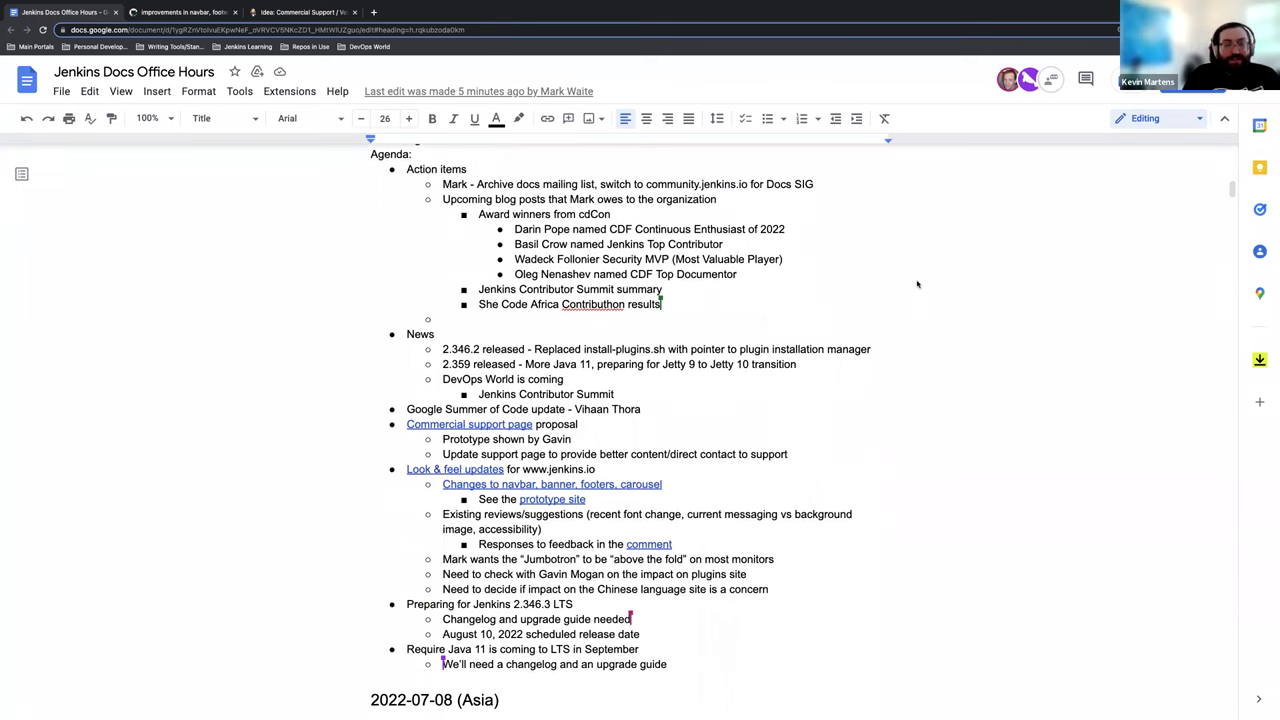
scroll(916, 284, down, 1)
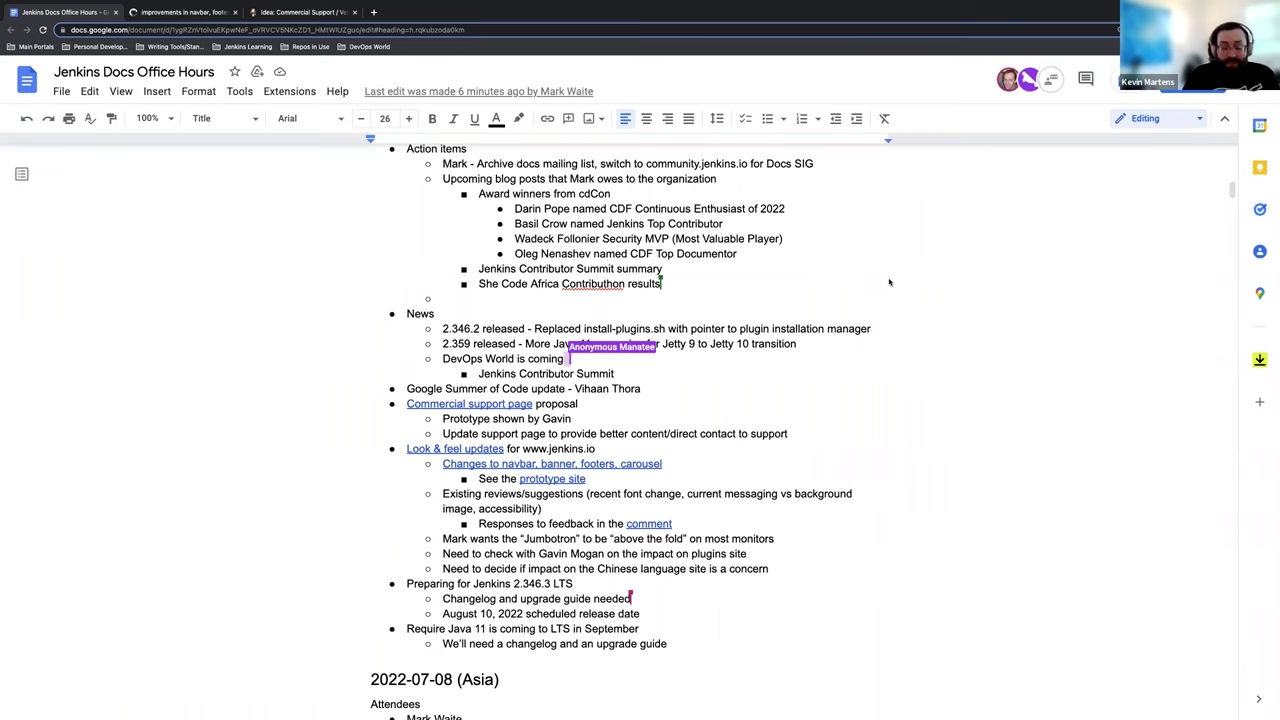
scroll(829, 336, down, 2)
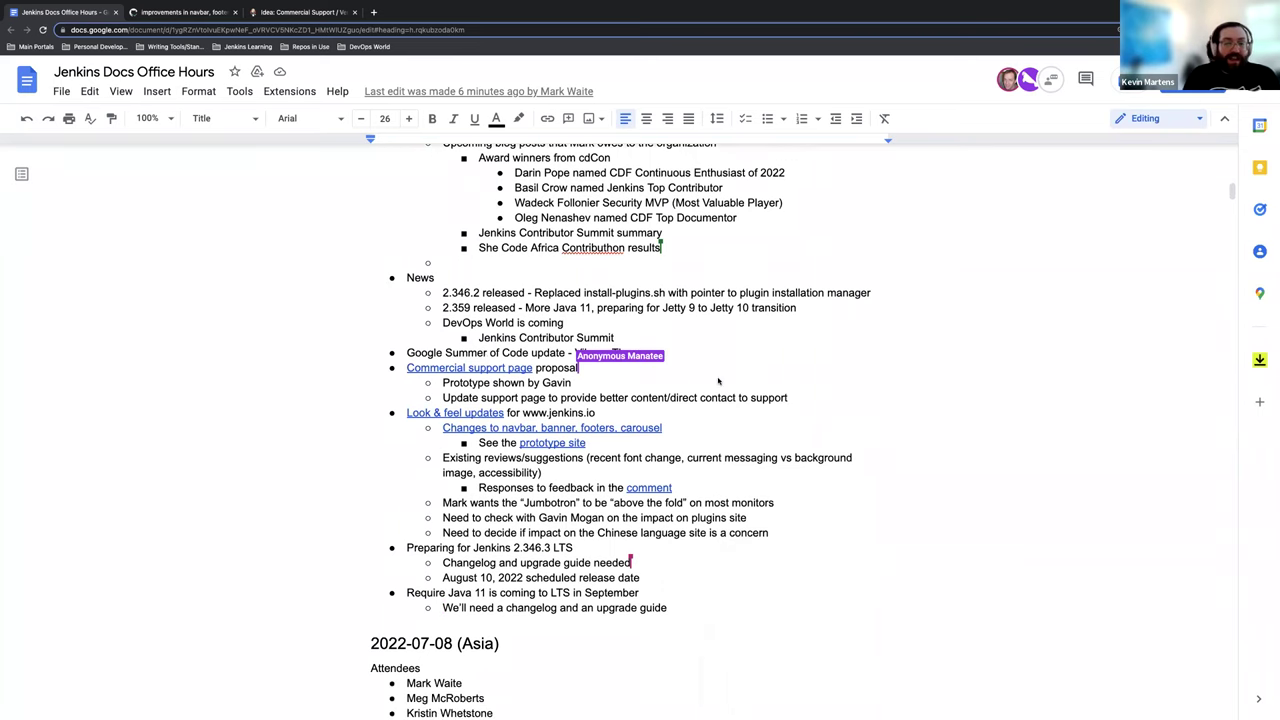
scroll(737, 349, up, 1)
scroll(737, 349, up, 1)
scroll(740, 347, up, 1)
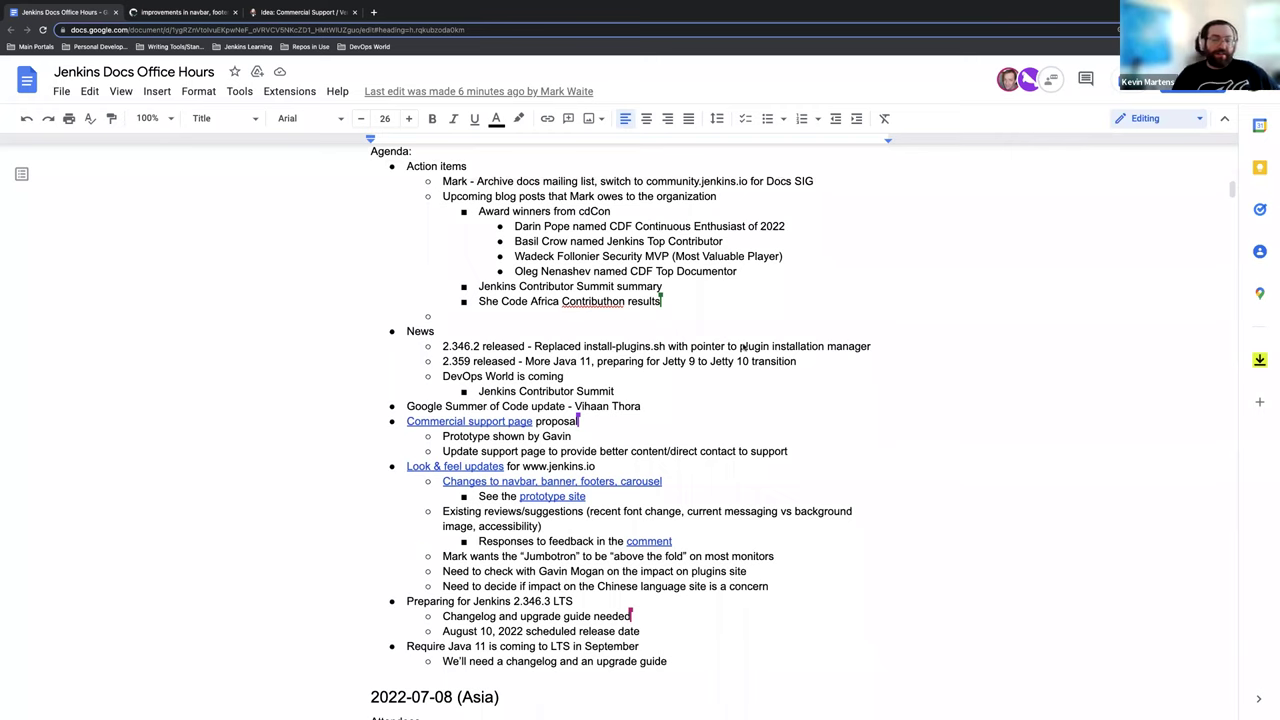
scroll(762, 405, up, 1)
scroll(732, 412, up, 1)
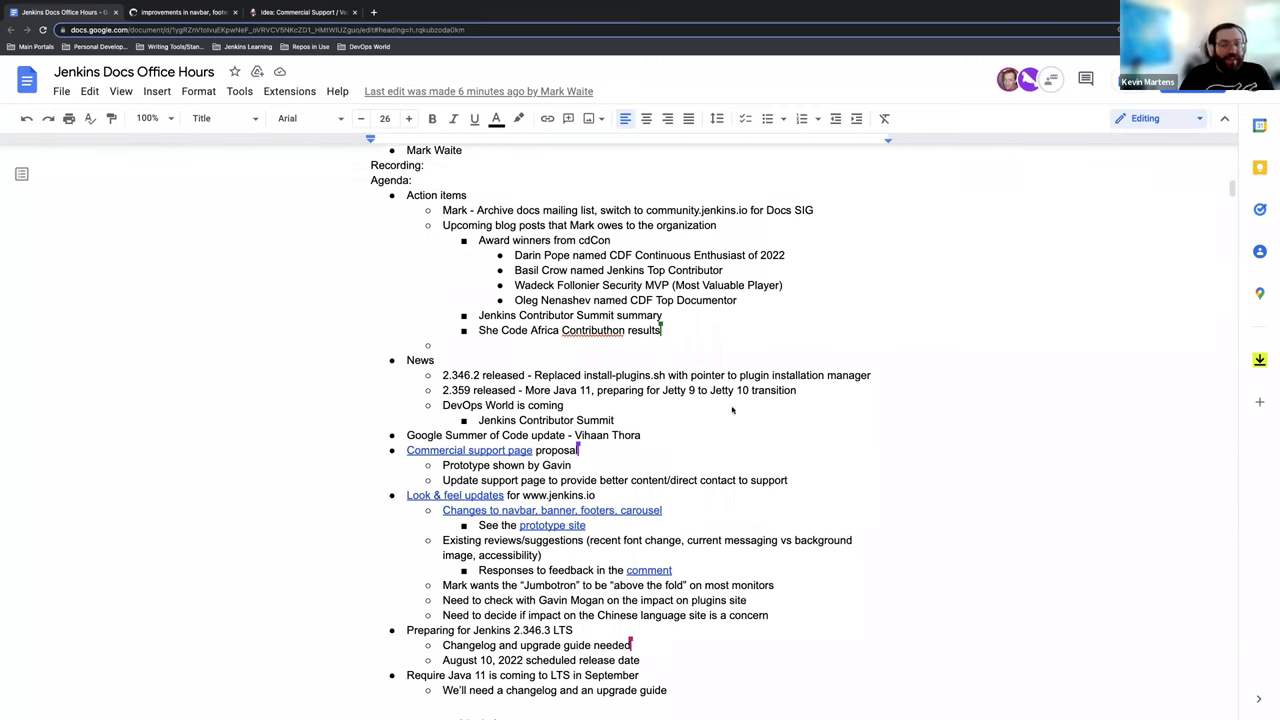
scroll(716, 405, down, 1)
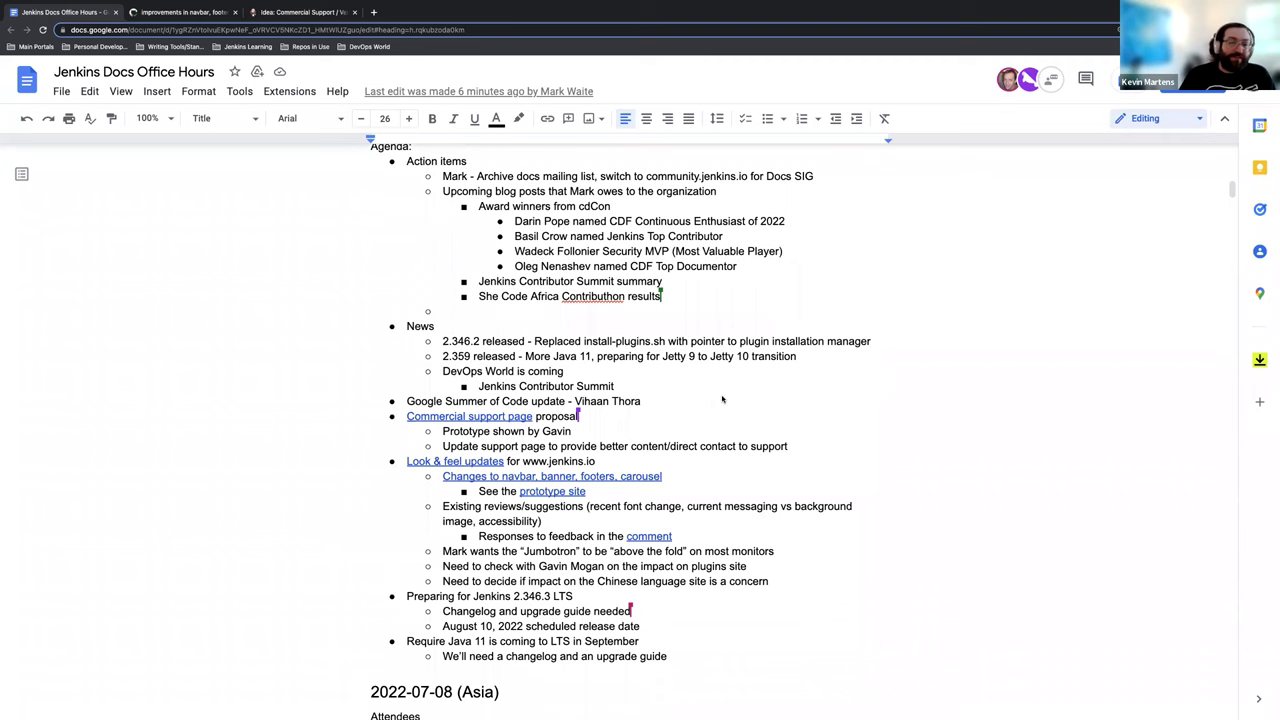
scroll(712, 395, up, 3)
scroll(712, 392, up, 2)
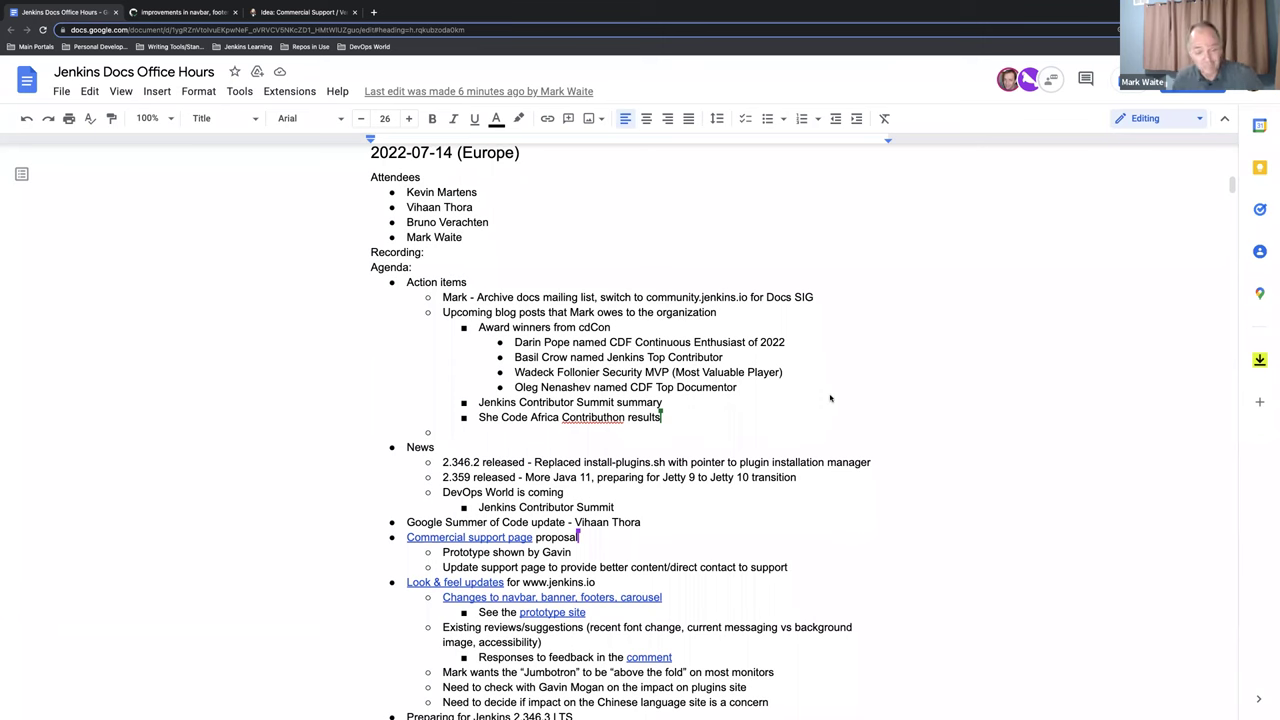
Examine the News section and the Google Summer of Code update in the 2022-07-14 meeting notes
scroll(830, 398, down, 3)
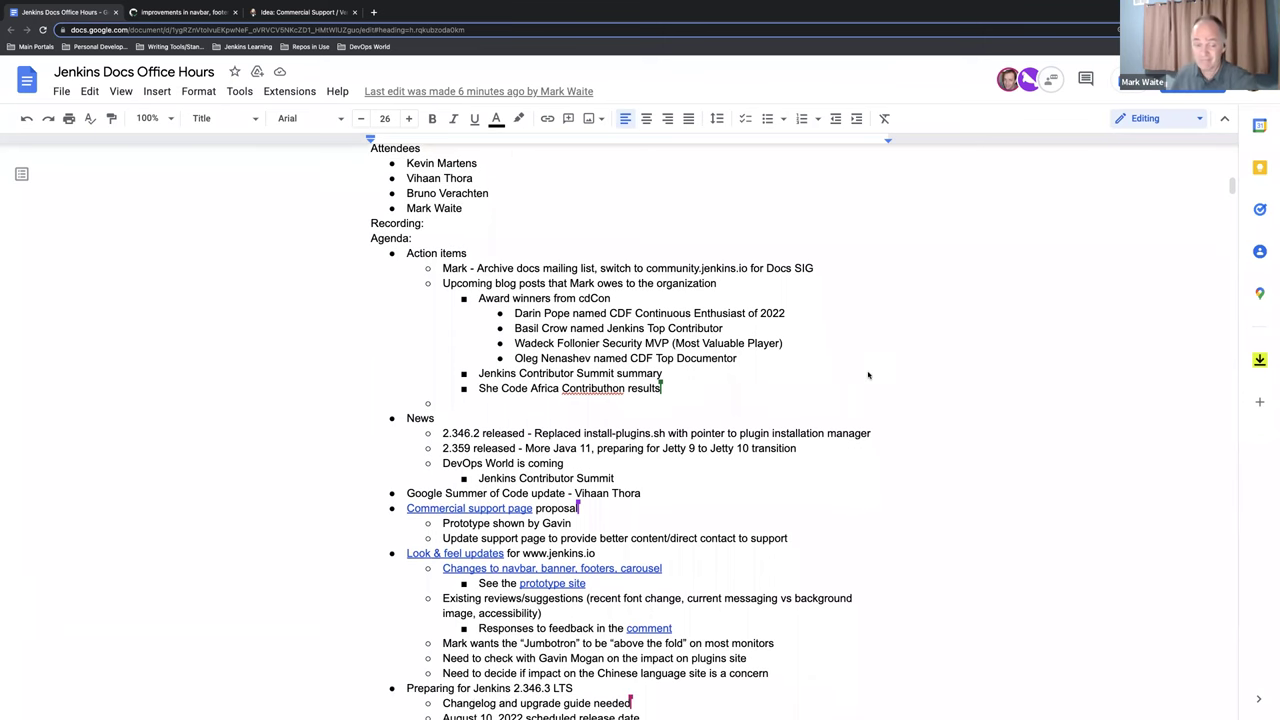
scroll(868, 376, down, 1)
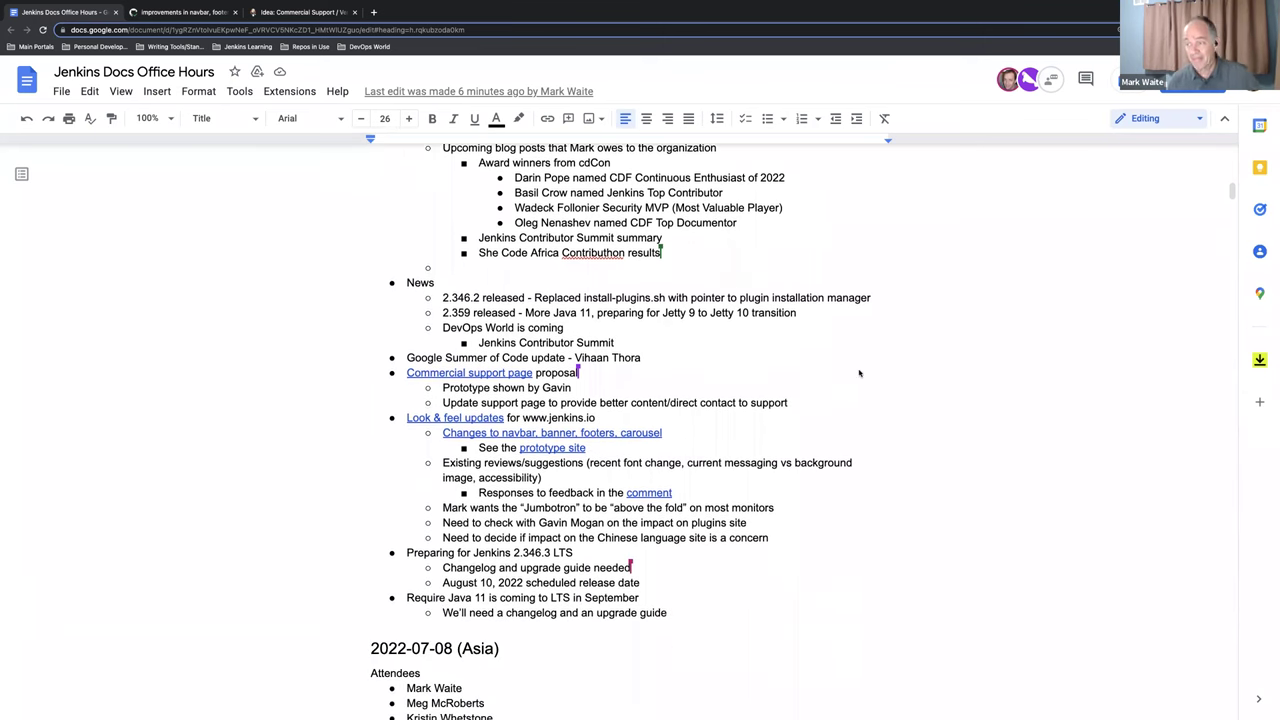
scroll(832, 343, down, 1)
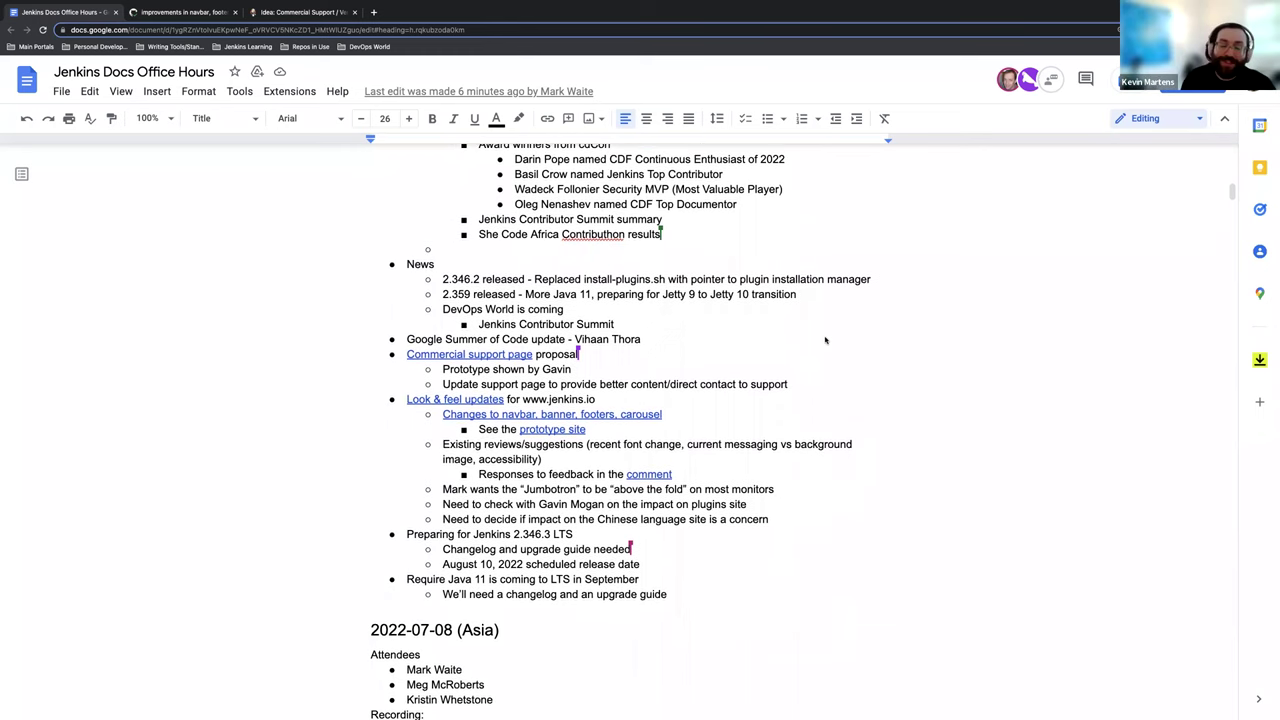
scroll(845, 325, down, 1)
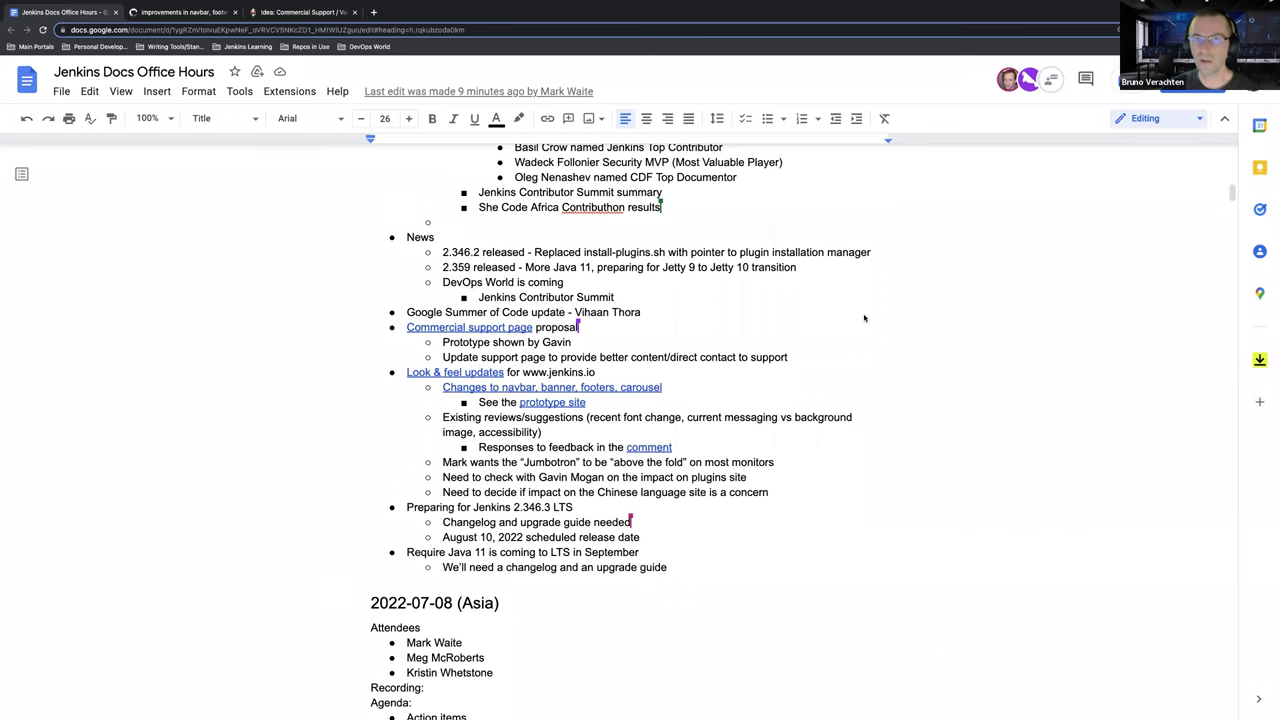
scroll(862, 310, down, 1)
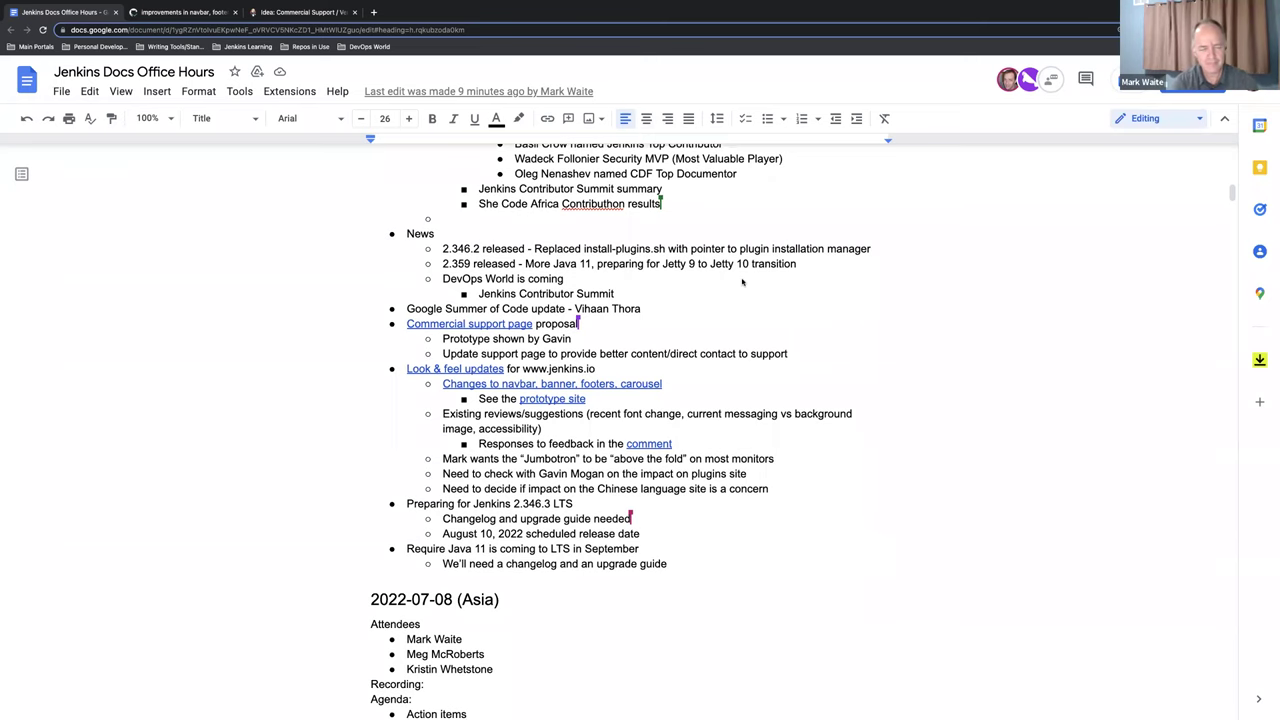
scroll(746, 281, down, 1)
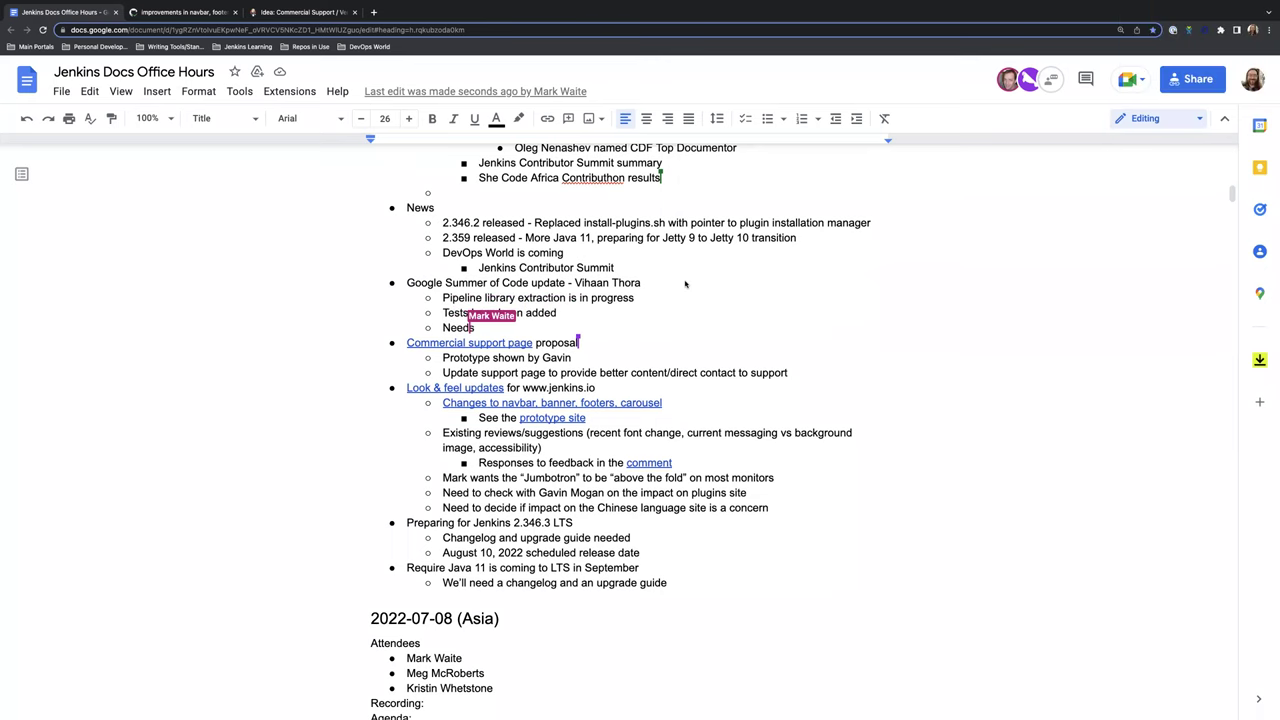
scroll(686, 283, down, 1)
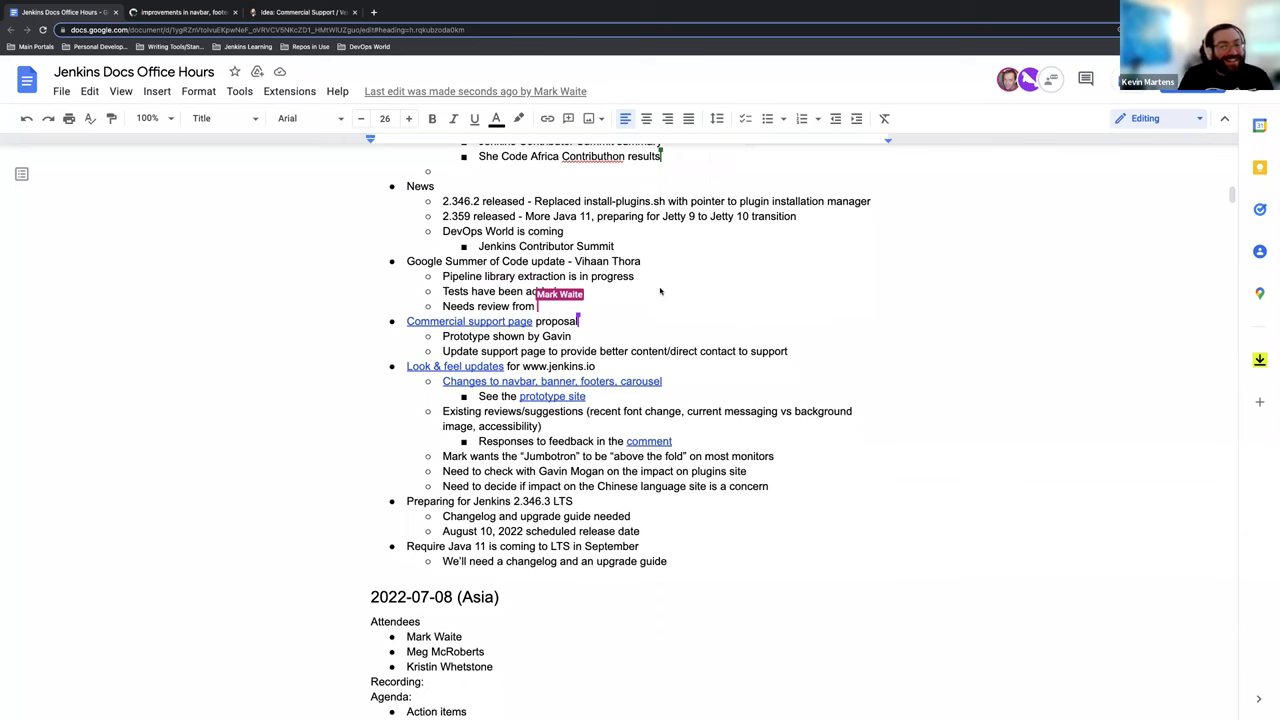
scroll(685, 286, down, 1)
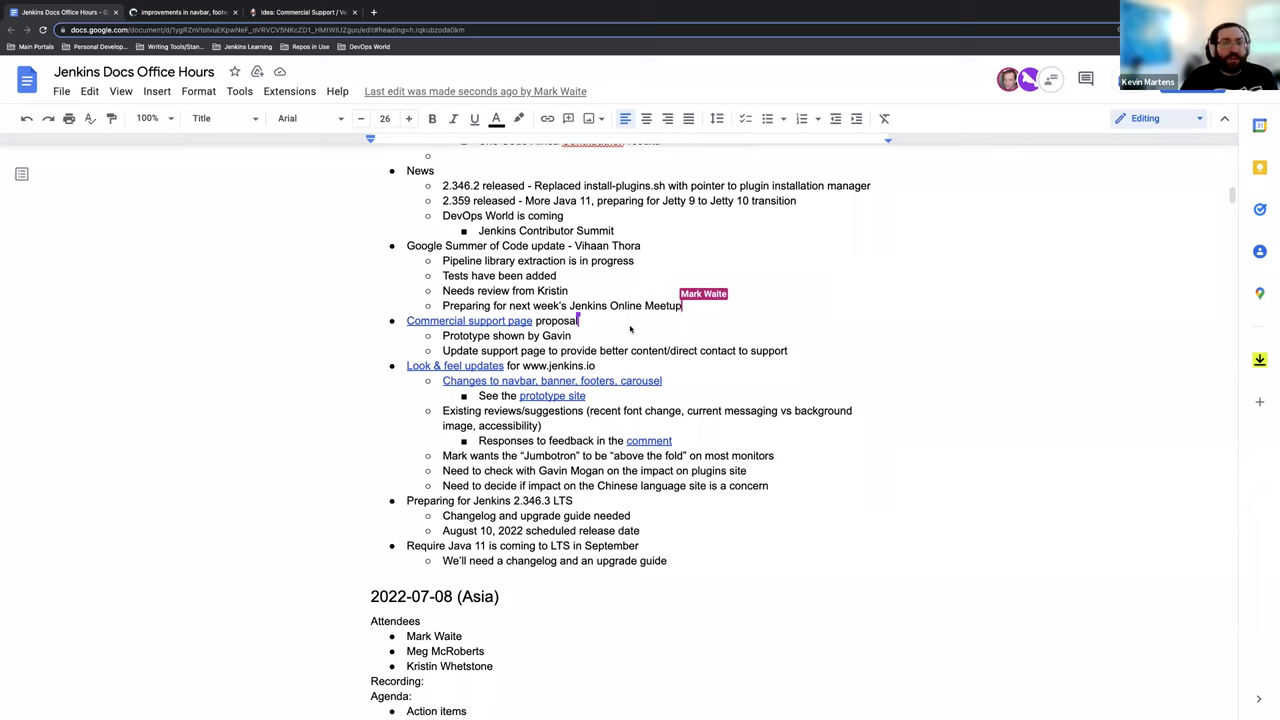
Open the community thread linked from the "Commercial support page" proposal in the agenda
right_click(505, 320)
click(450, 320)
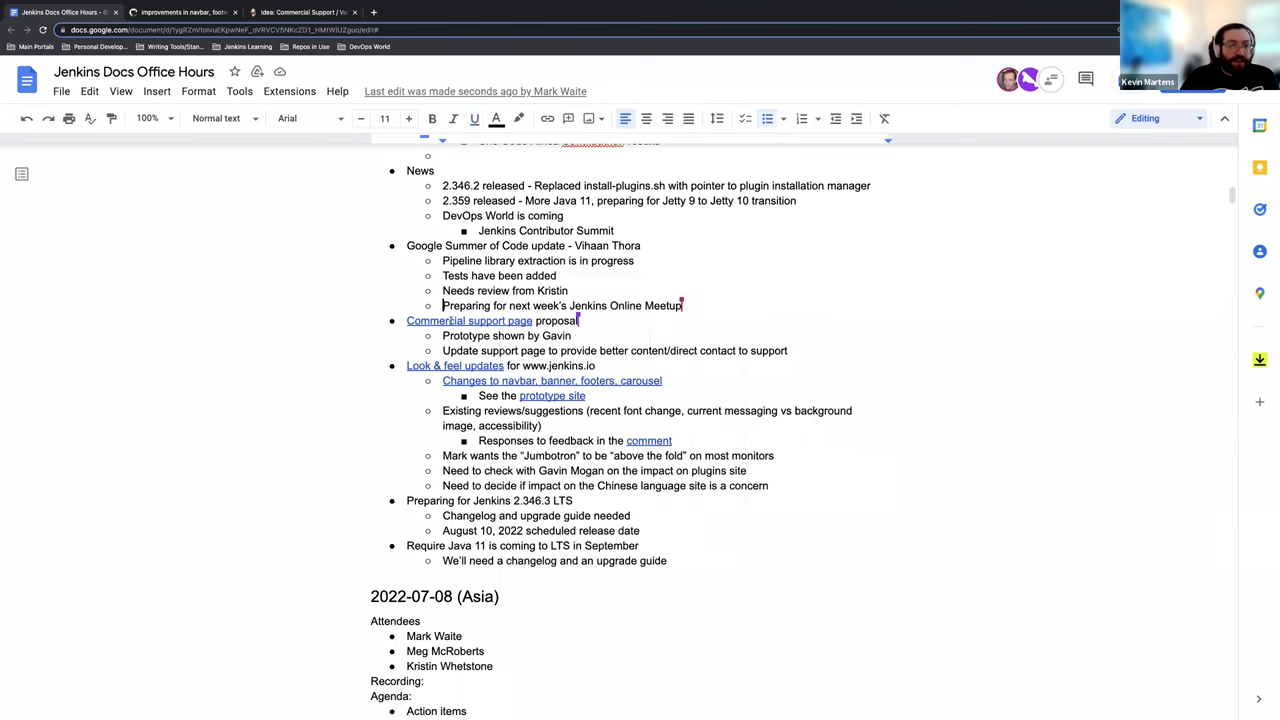
click(450, 320)
click(478, 345)
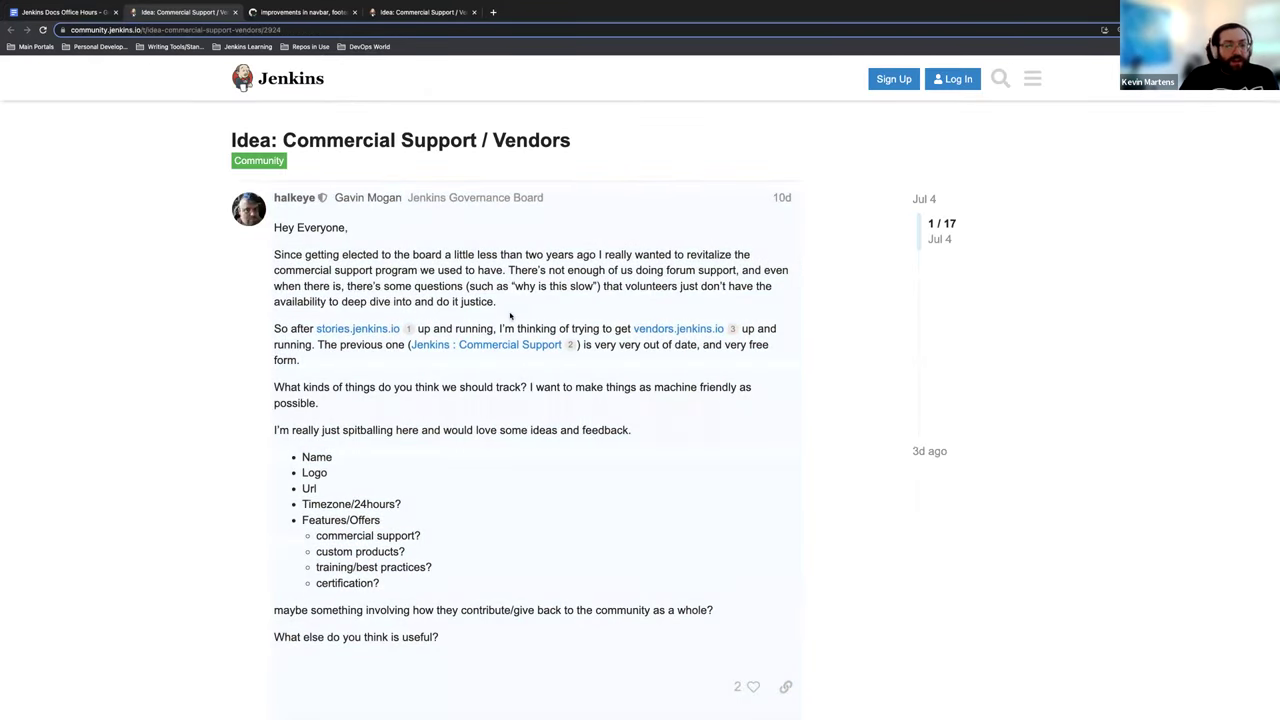
Read through the Commercial Support / Vendors thread's replies and open the vendor site prototype linked in the initial prototype post
scroll(510, 312, down, 15)
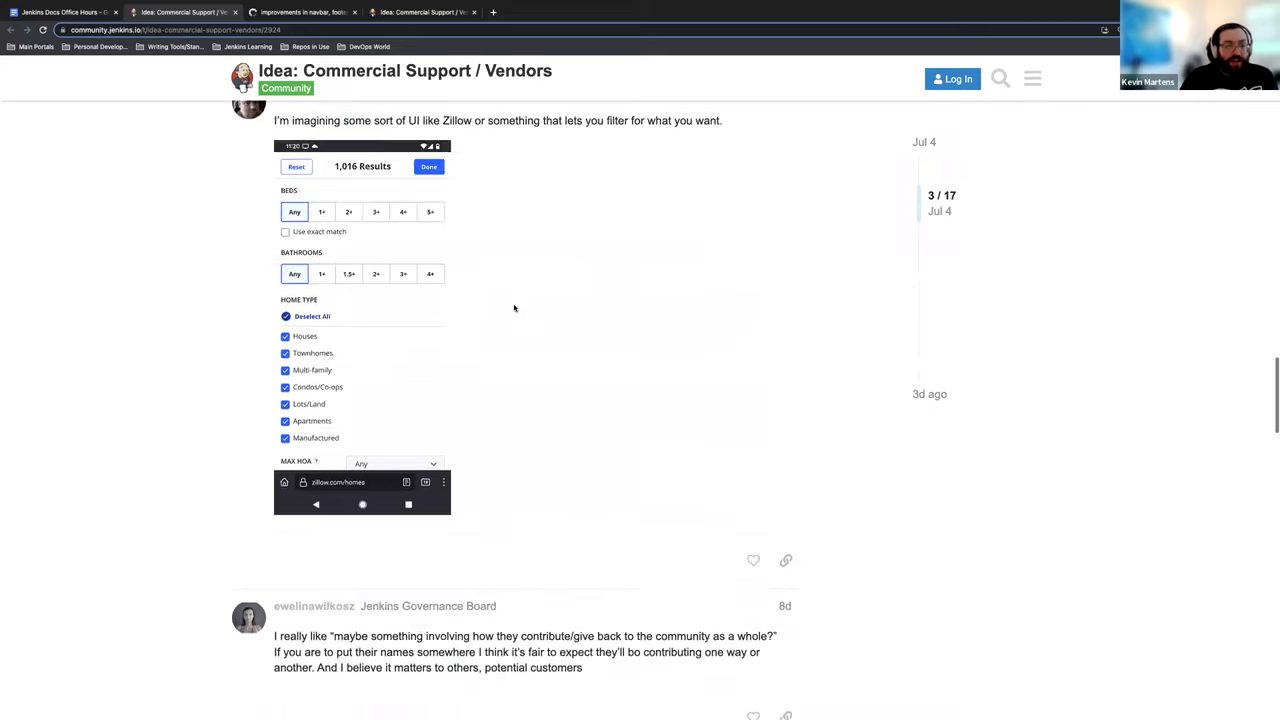
scroll(512, 308, down, 20)
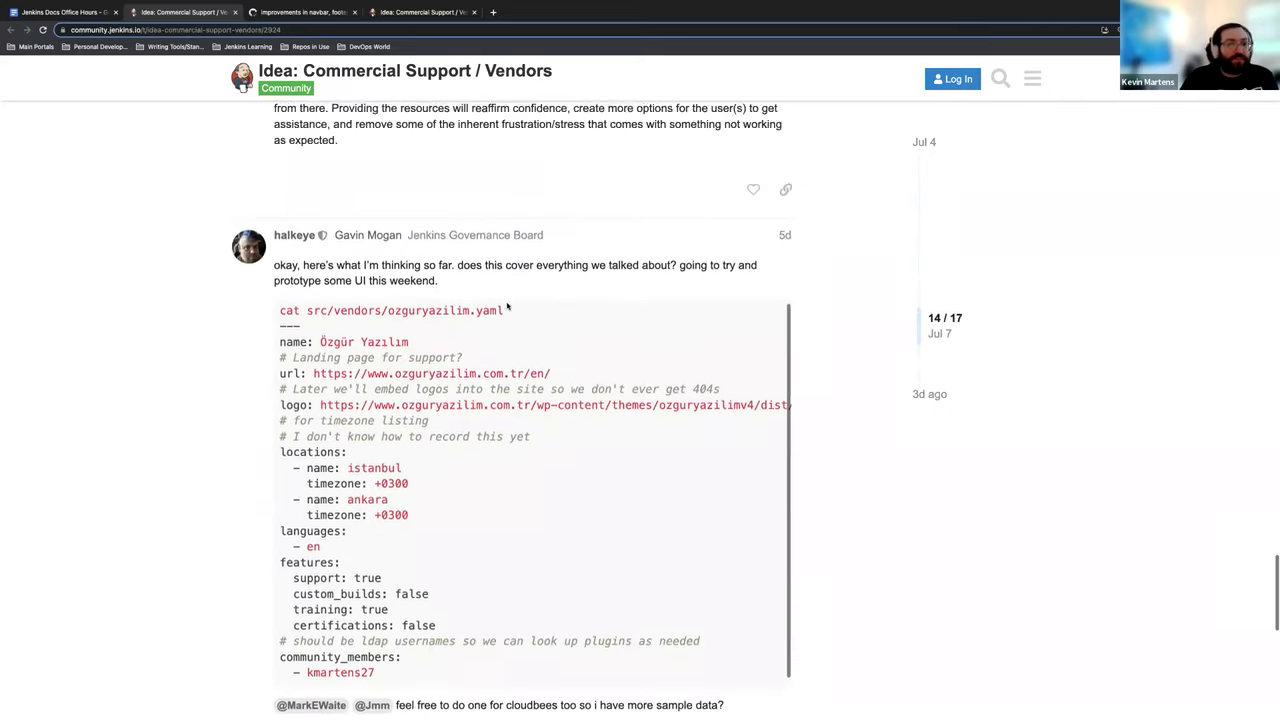
scroll(508, 307, down, 12)
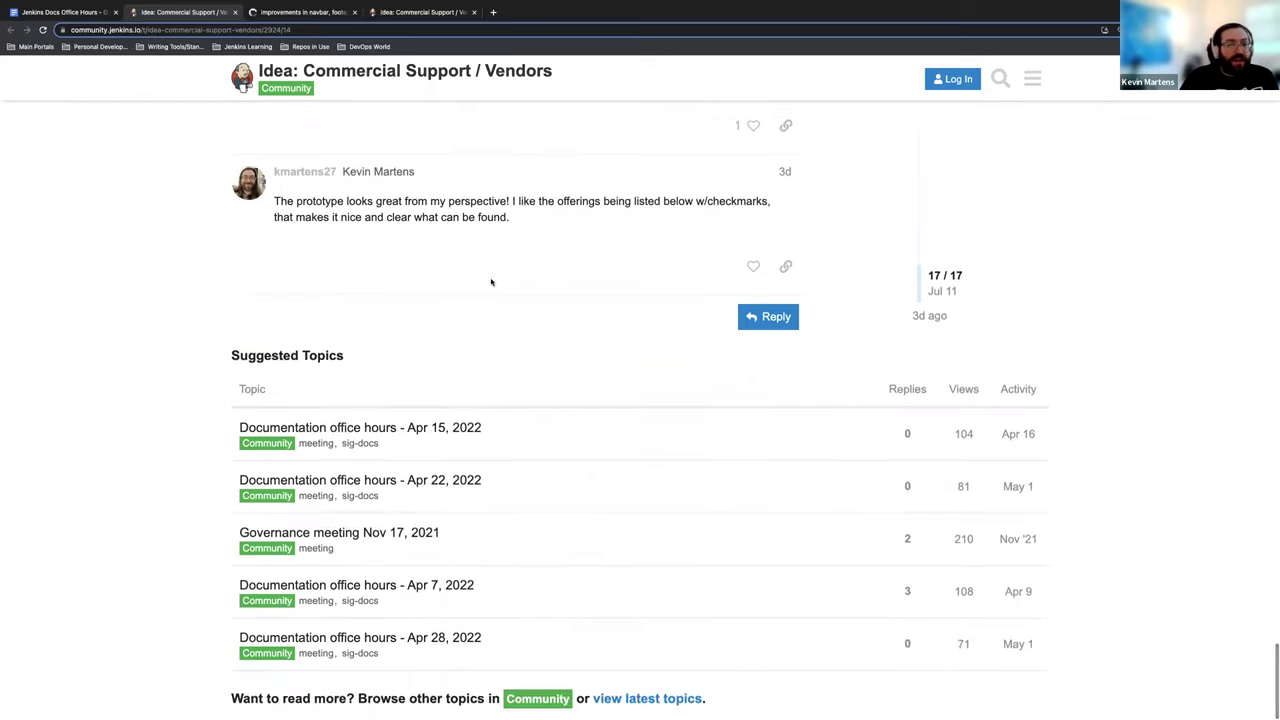
scroll(492, 283, up, 3)
click(511, 258)
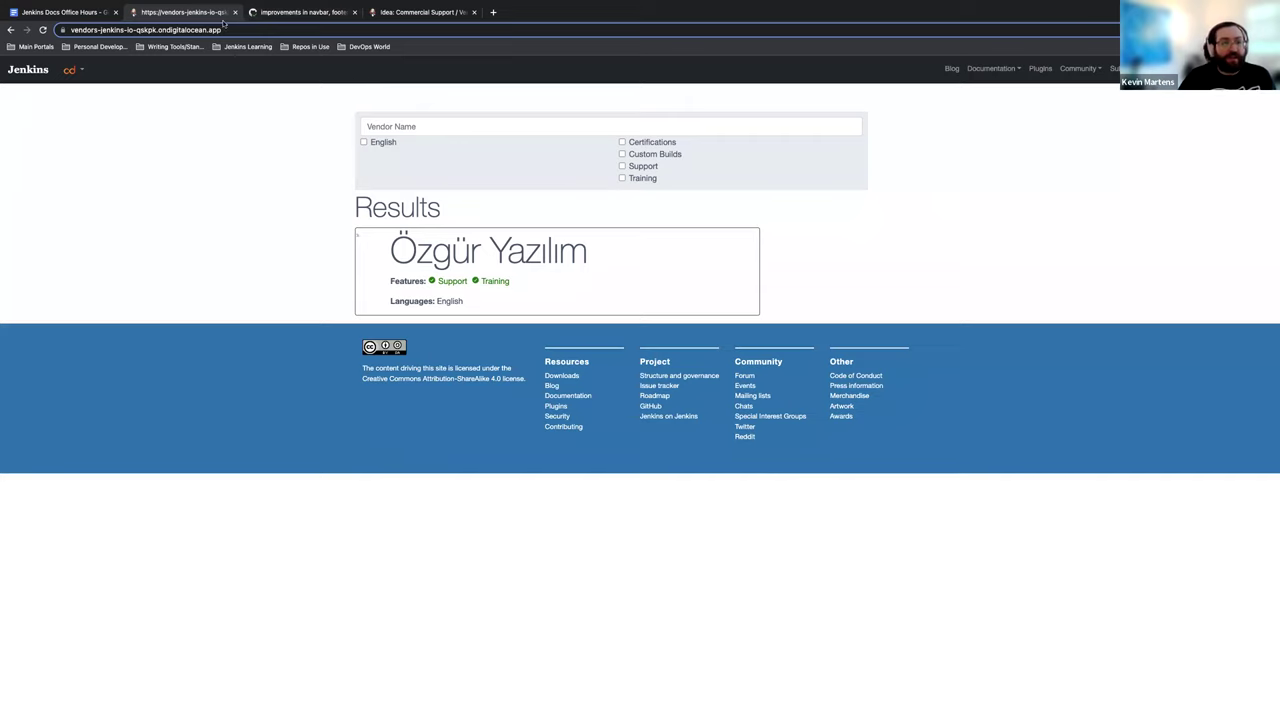
Return to the Commercial Support / Vendors thread and review it from the last reply back up to the original post
click(9, 30)
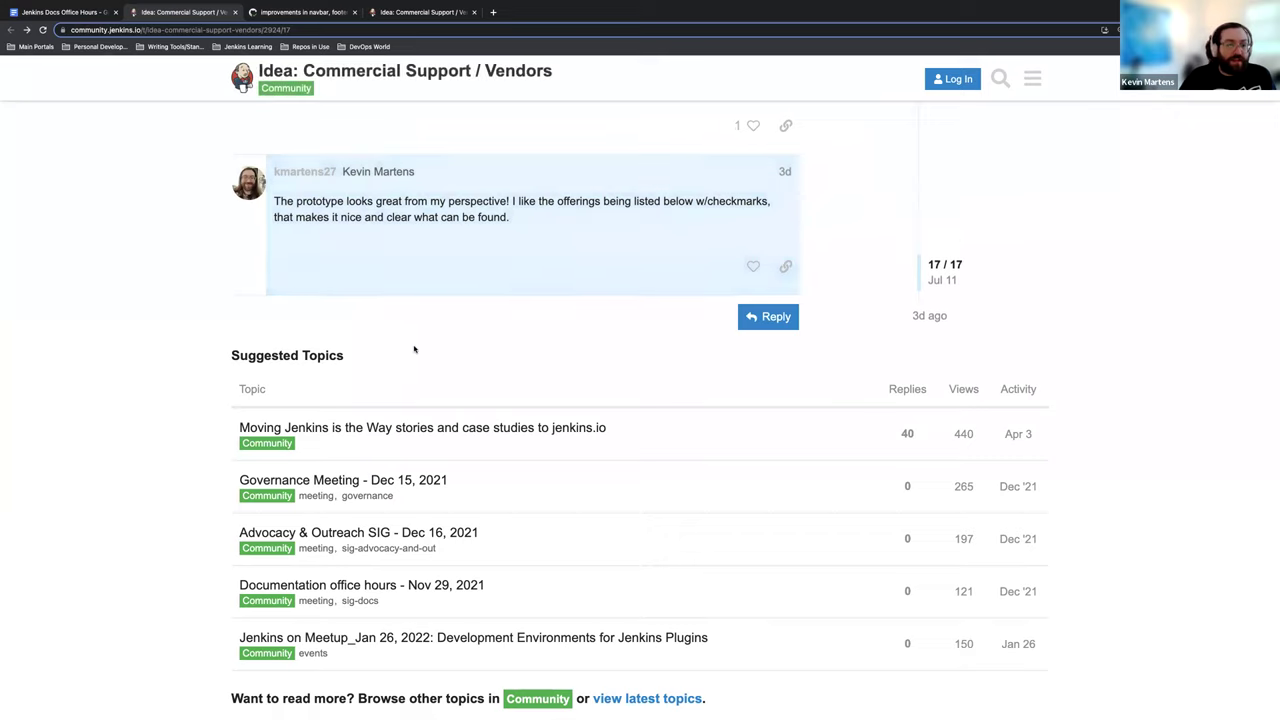
scroll(414, 349, up, 5)
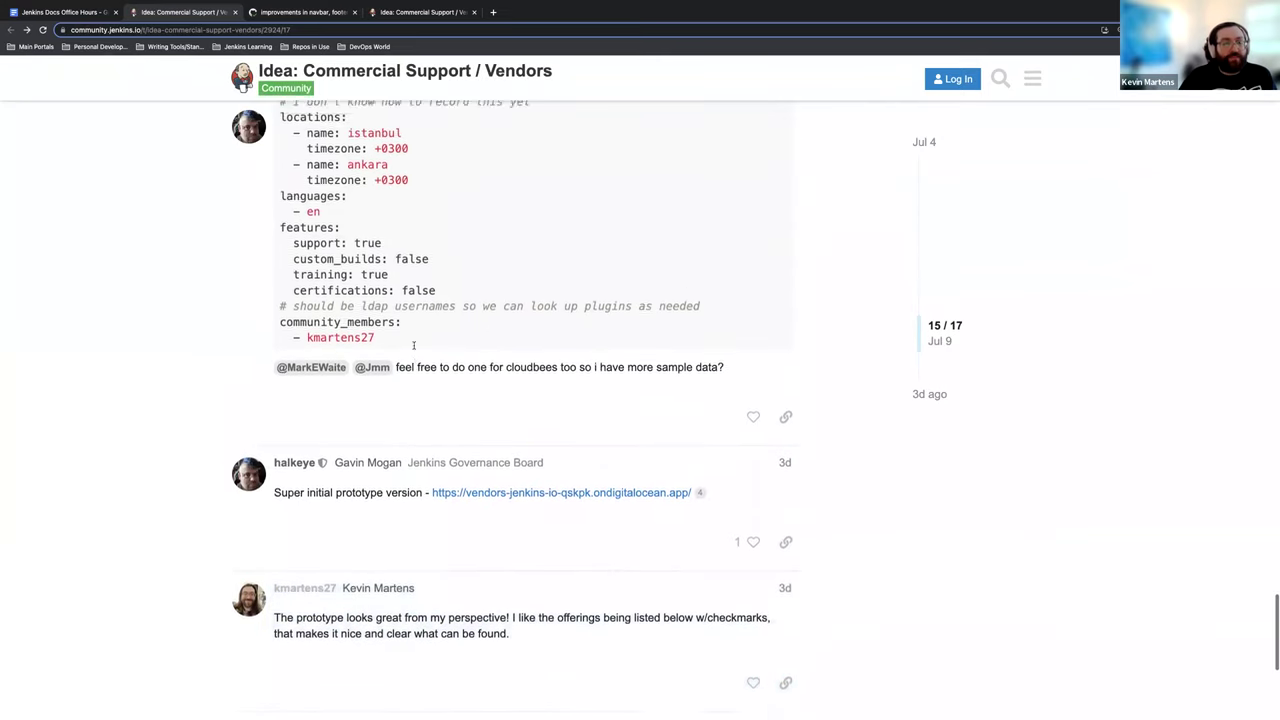
scroll(413, 345, up, 10)
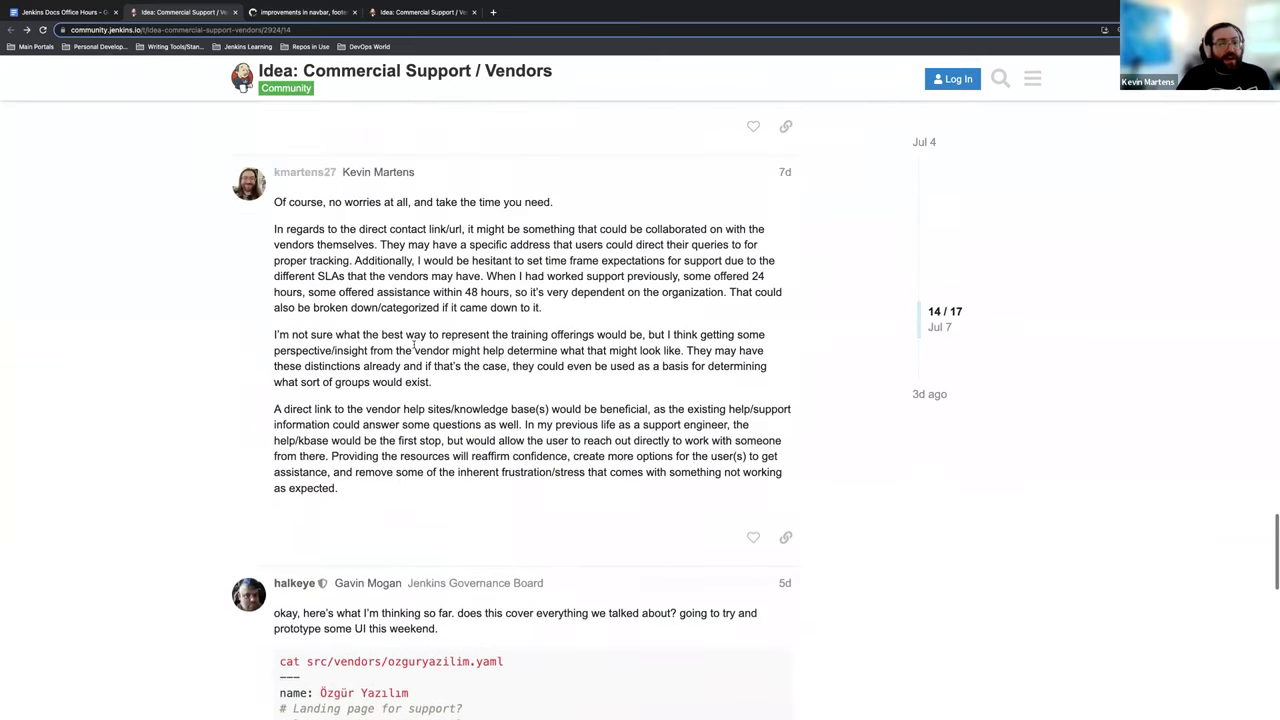
scroll(413, 345, up, 10)
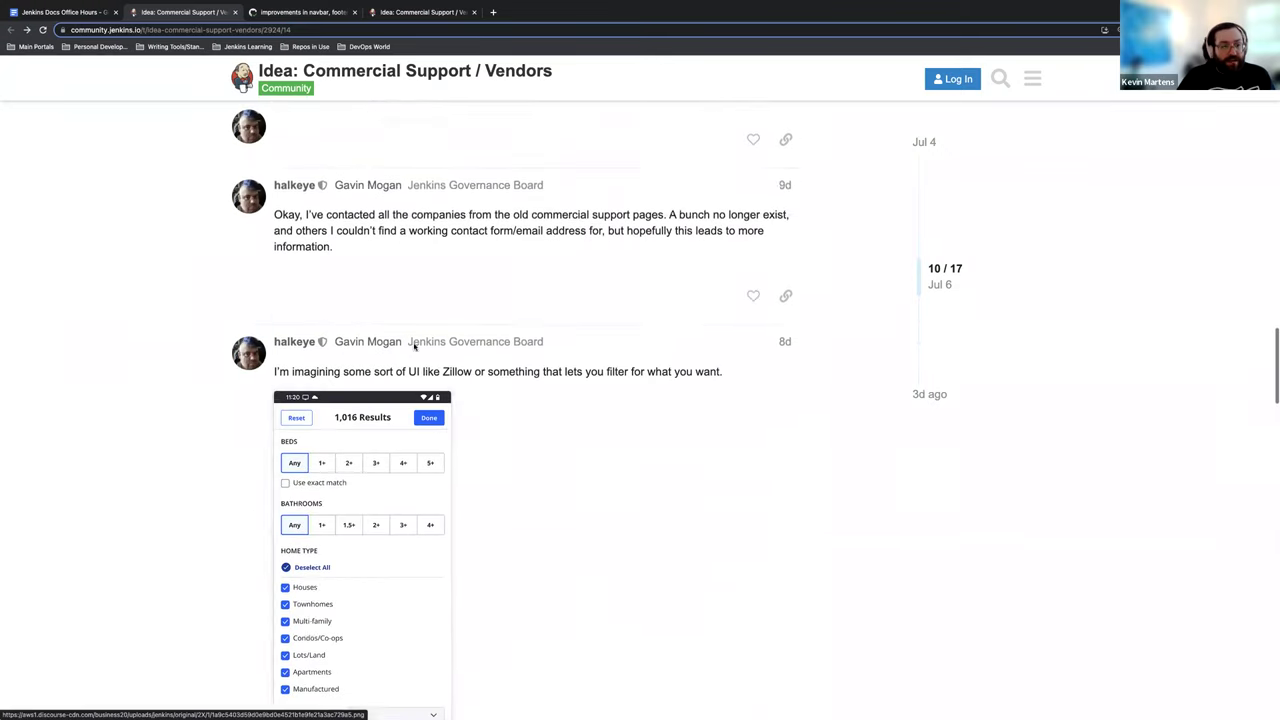
scroll(413, 346, up, 10)
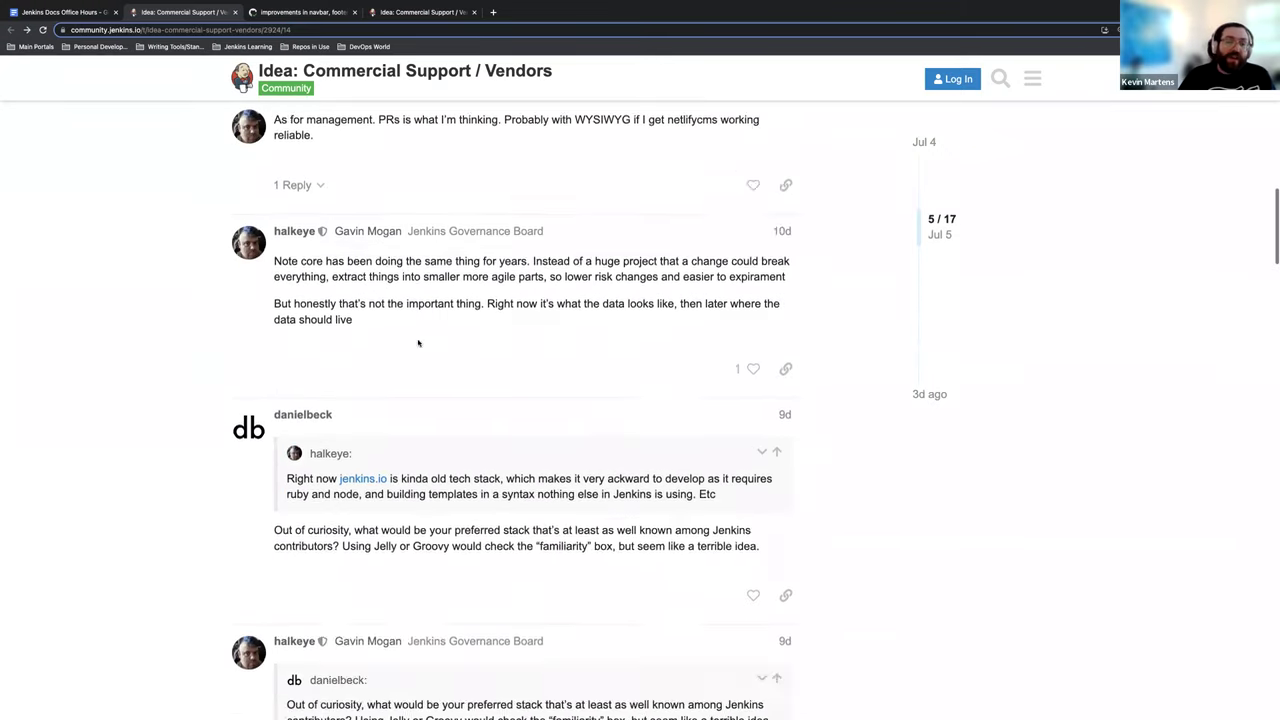
scroll(418, 343, up, 10)
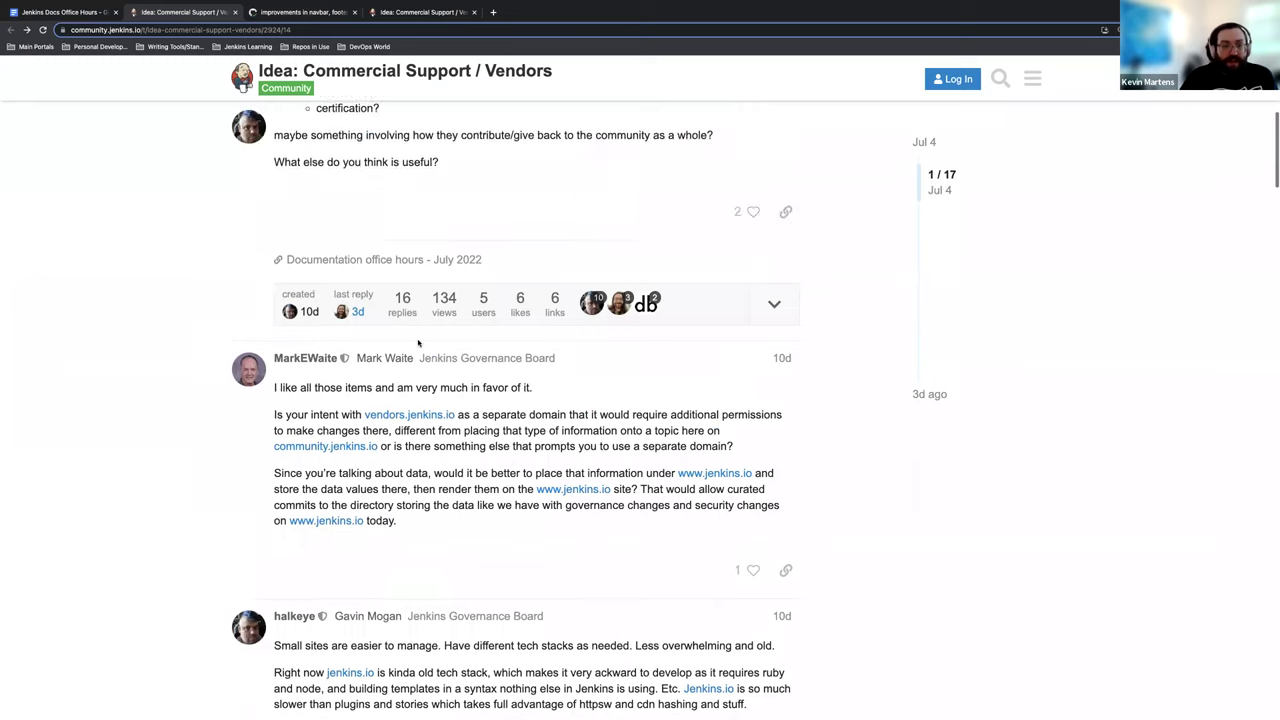
scroll(418, 343, up, 4)
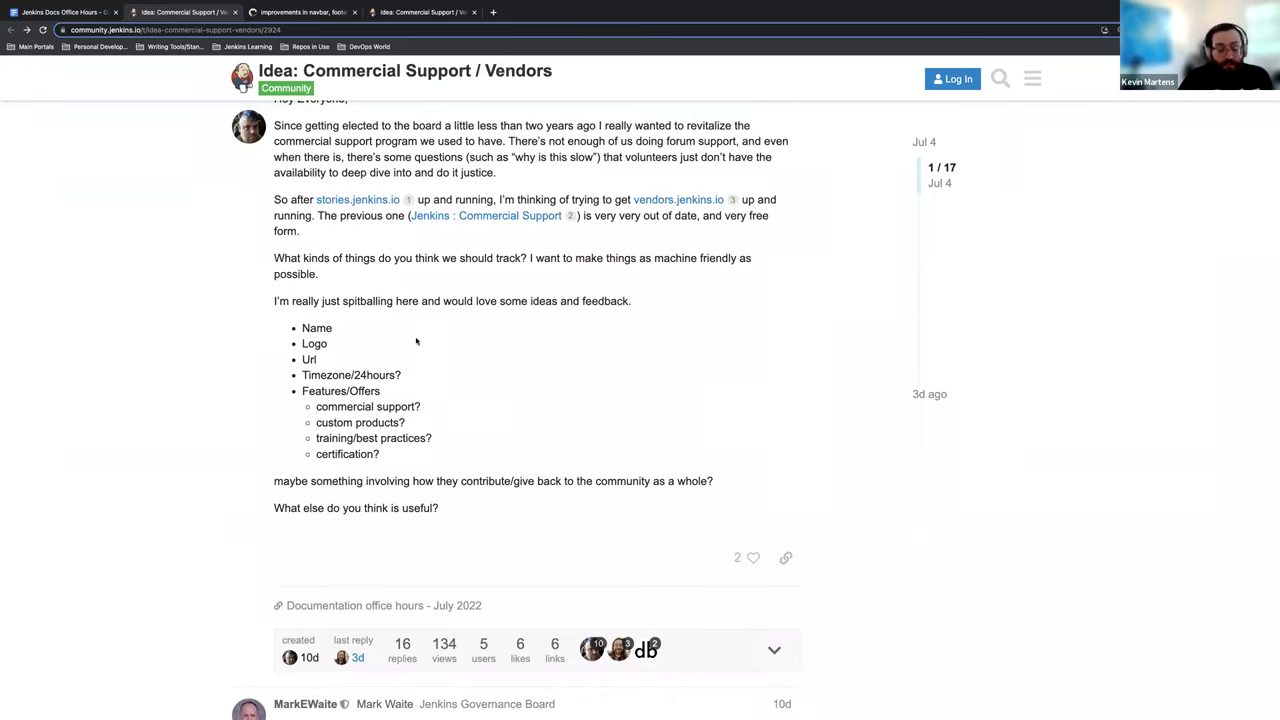
scroll(409, 381, down, 1)
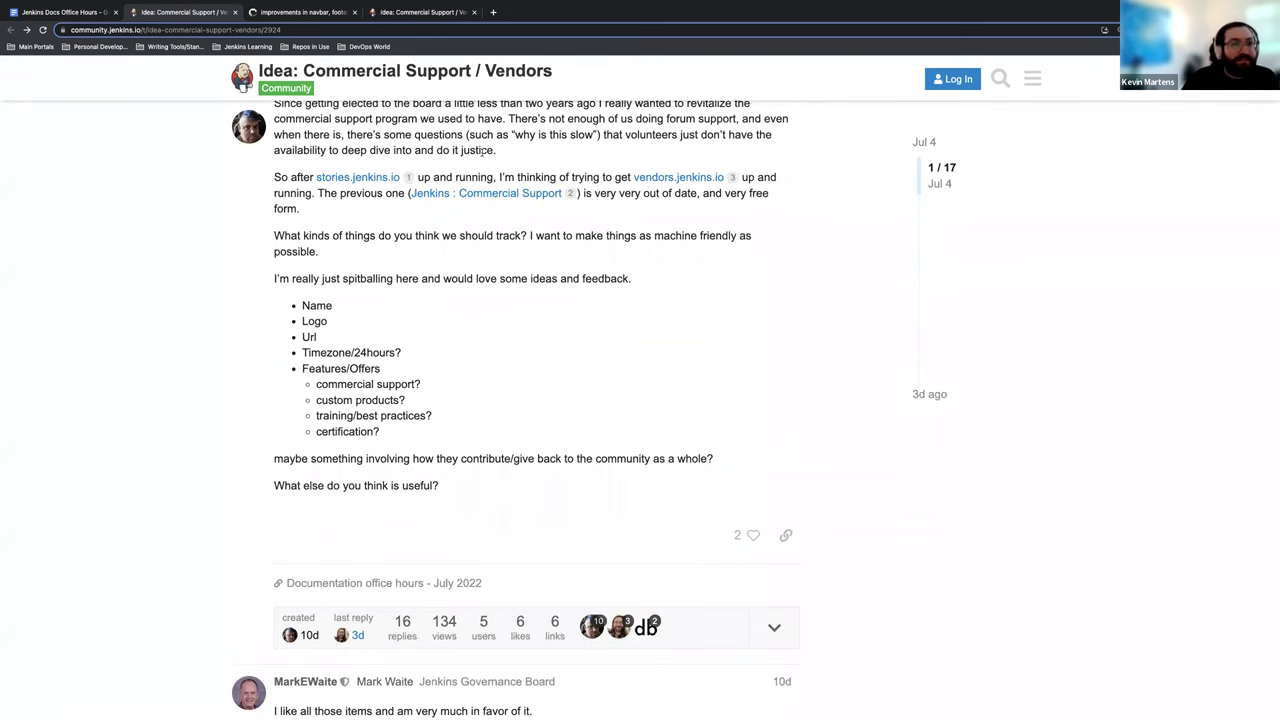
click(80, 13)
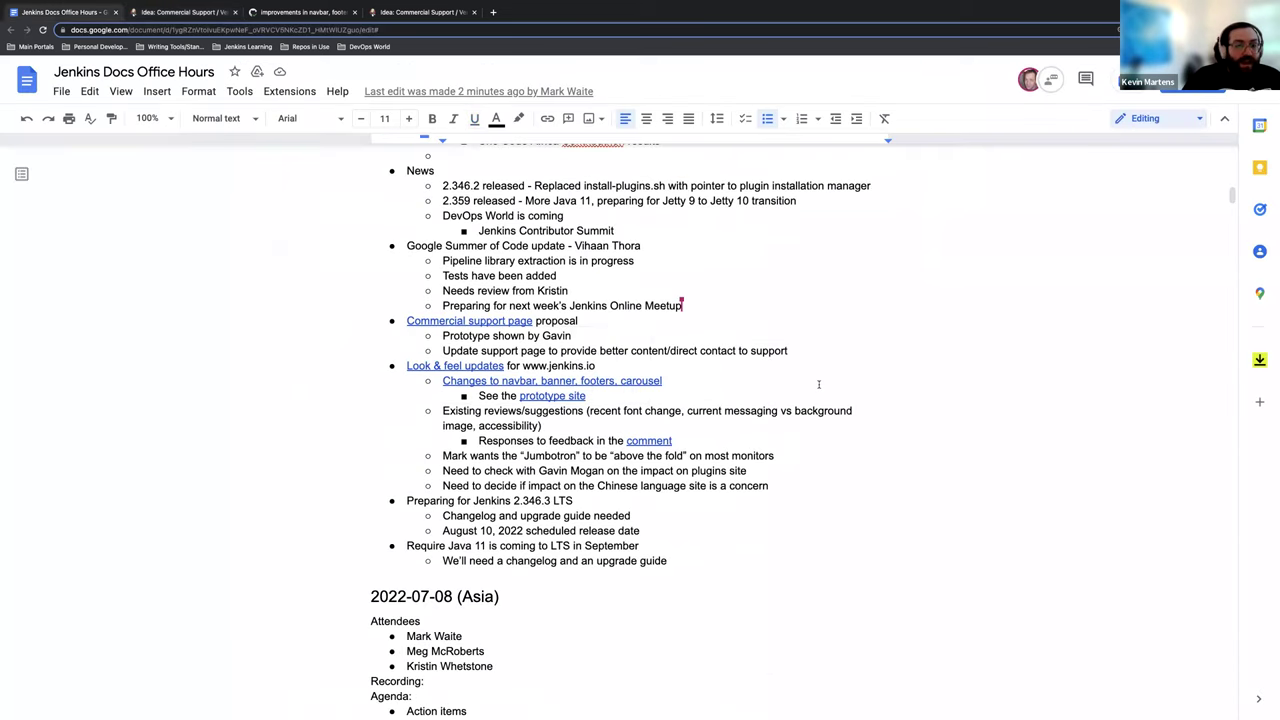
scroll(664, 375, down, 1)
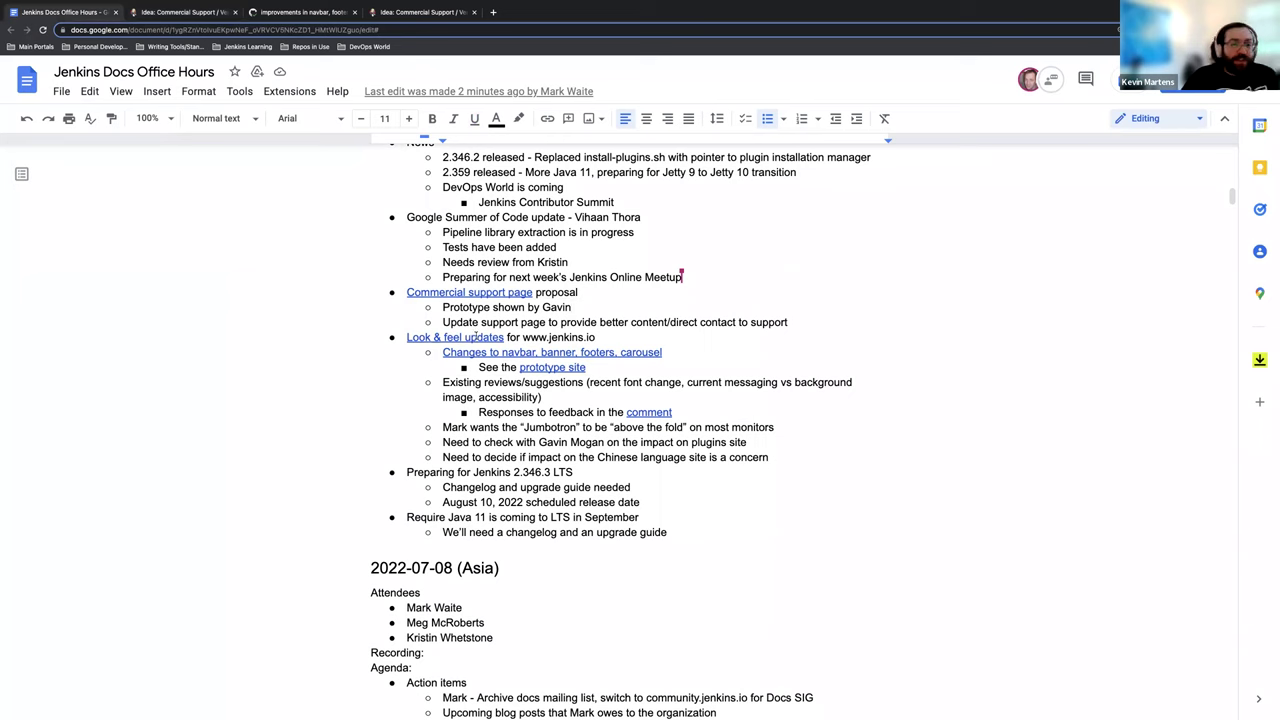
click(476, 337)
click(488, 358)
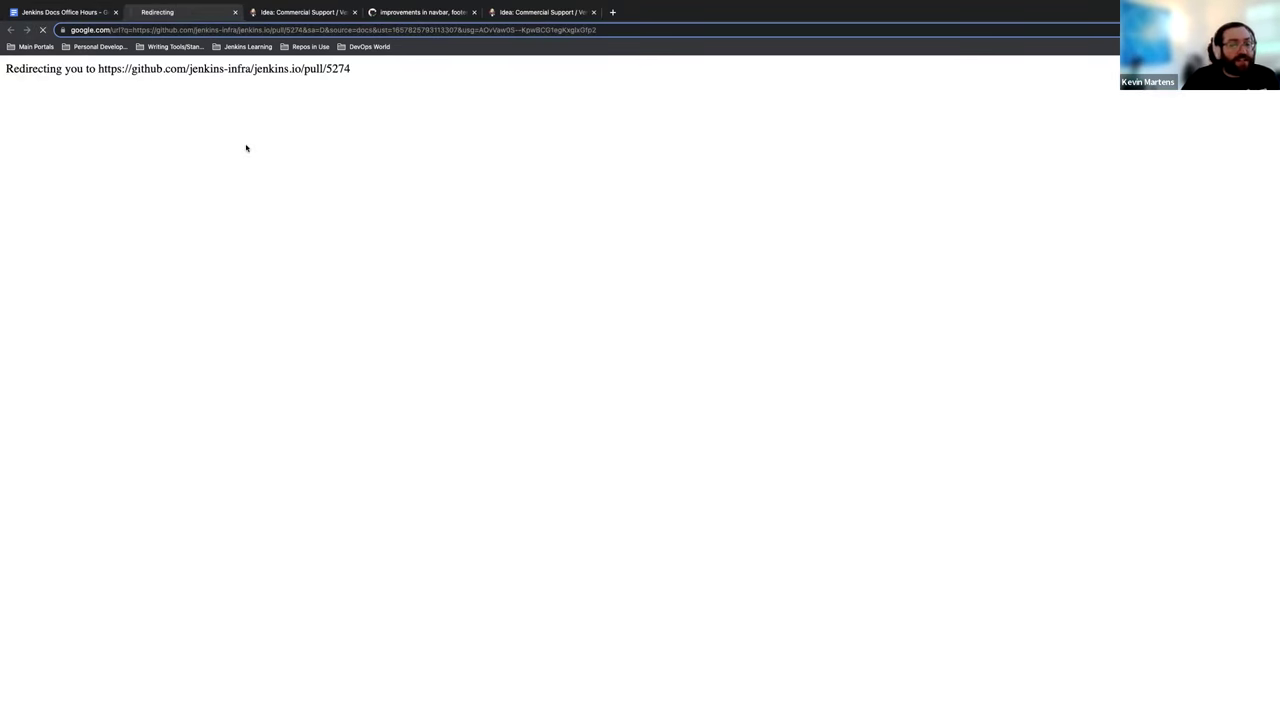
scroll(579, 292, down, 2)
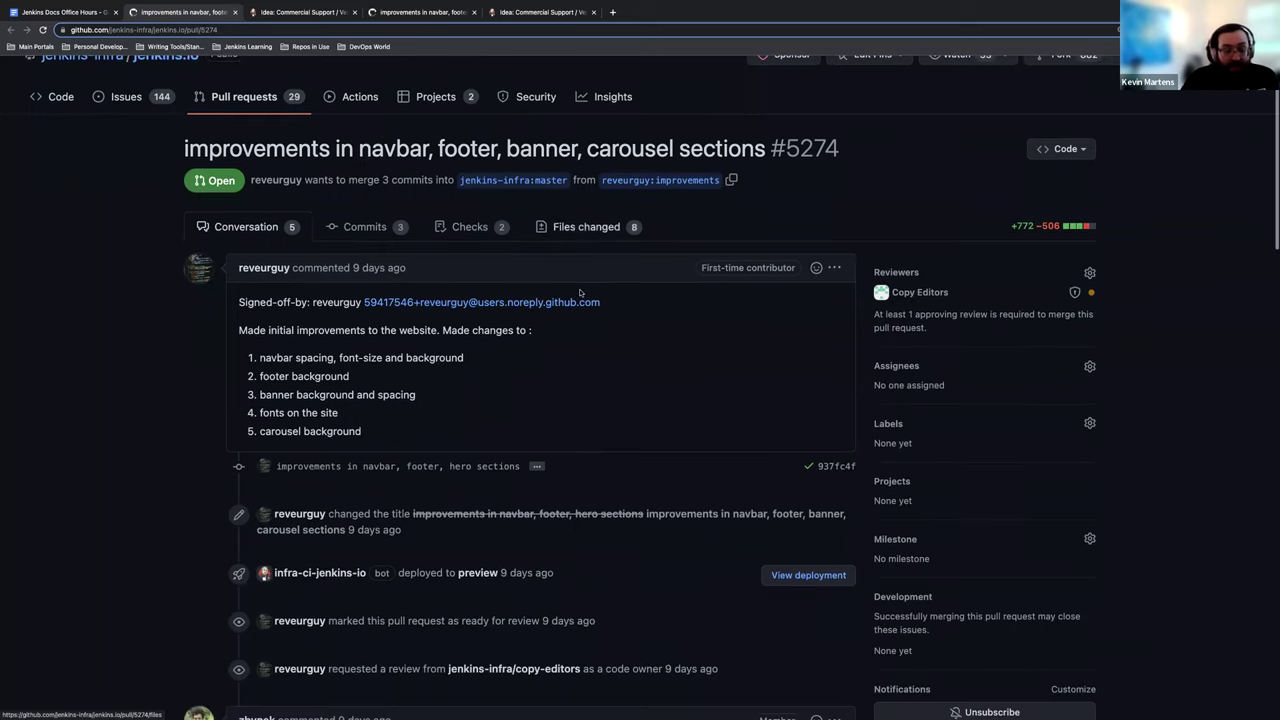
scroll(579, 292, down, 3)
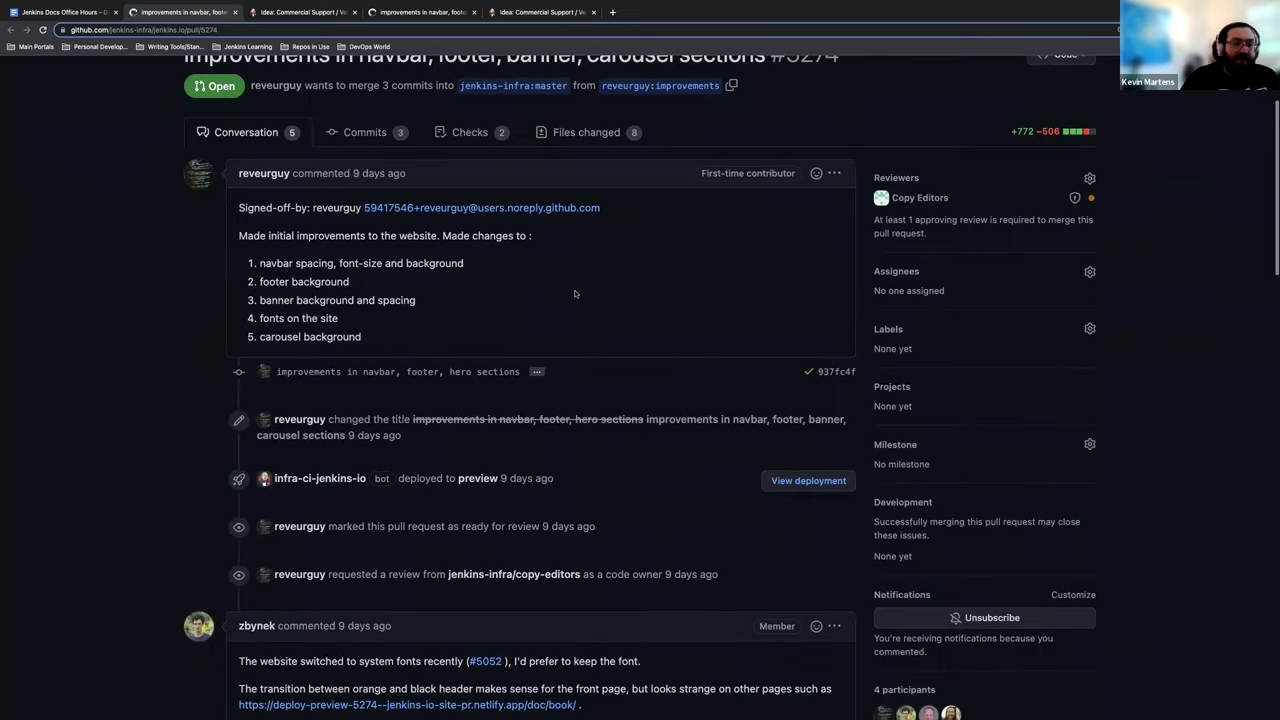
Read through the pull request's review comments and author replies, and open the deployed preview of the site
scroll(575, 293, down, 4)
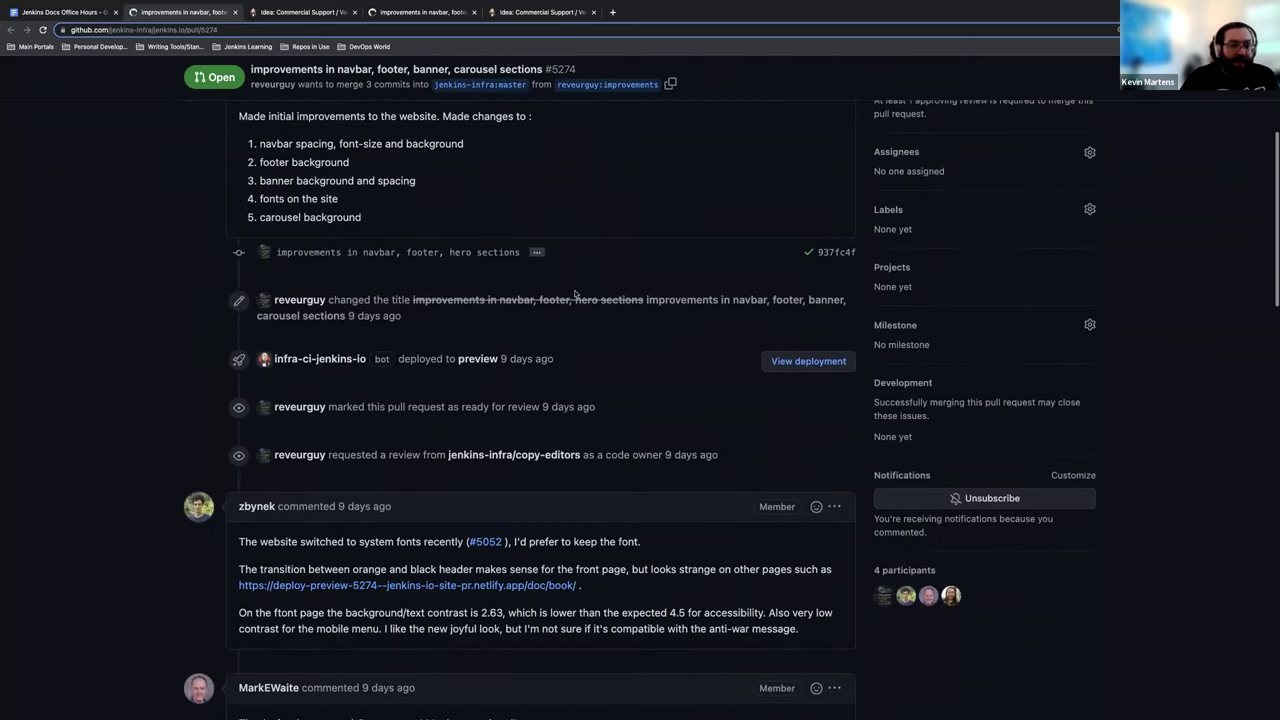
scroll(575, 293, down, 8)
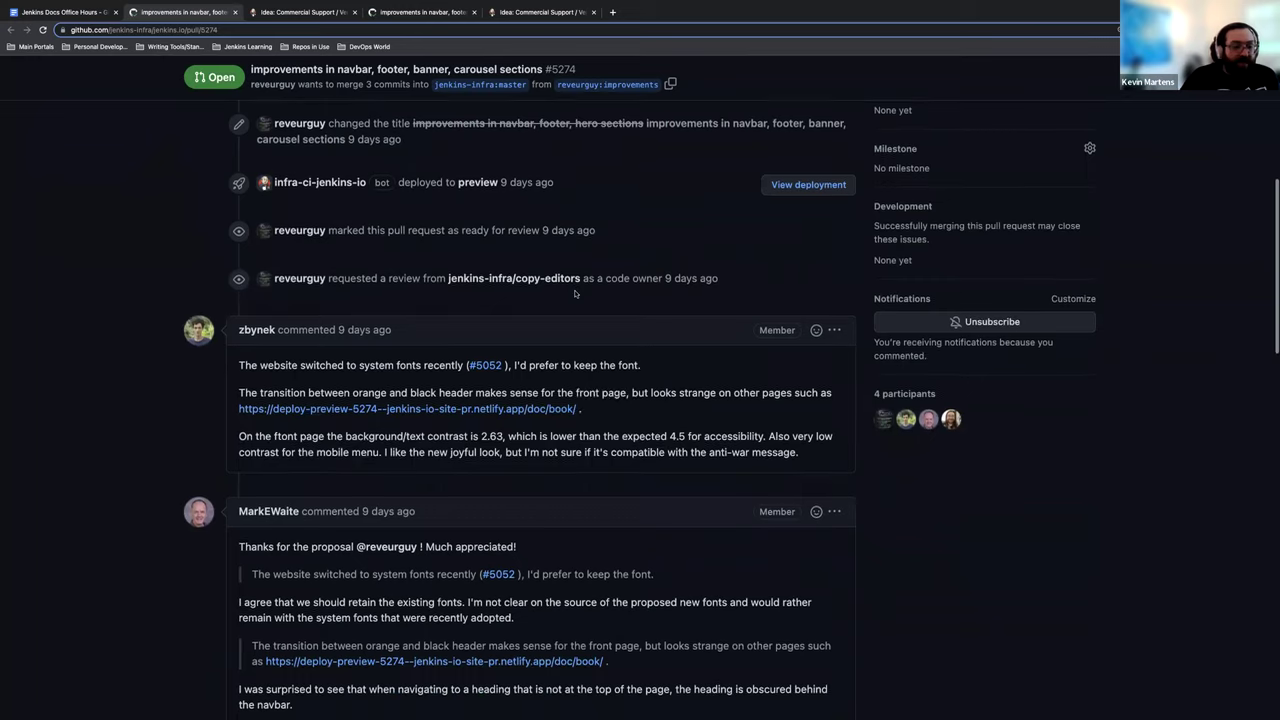
scroll(575, 293, down, 20)
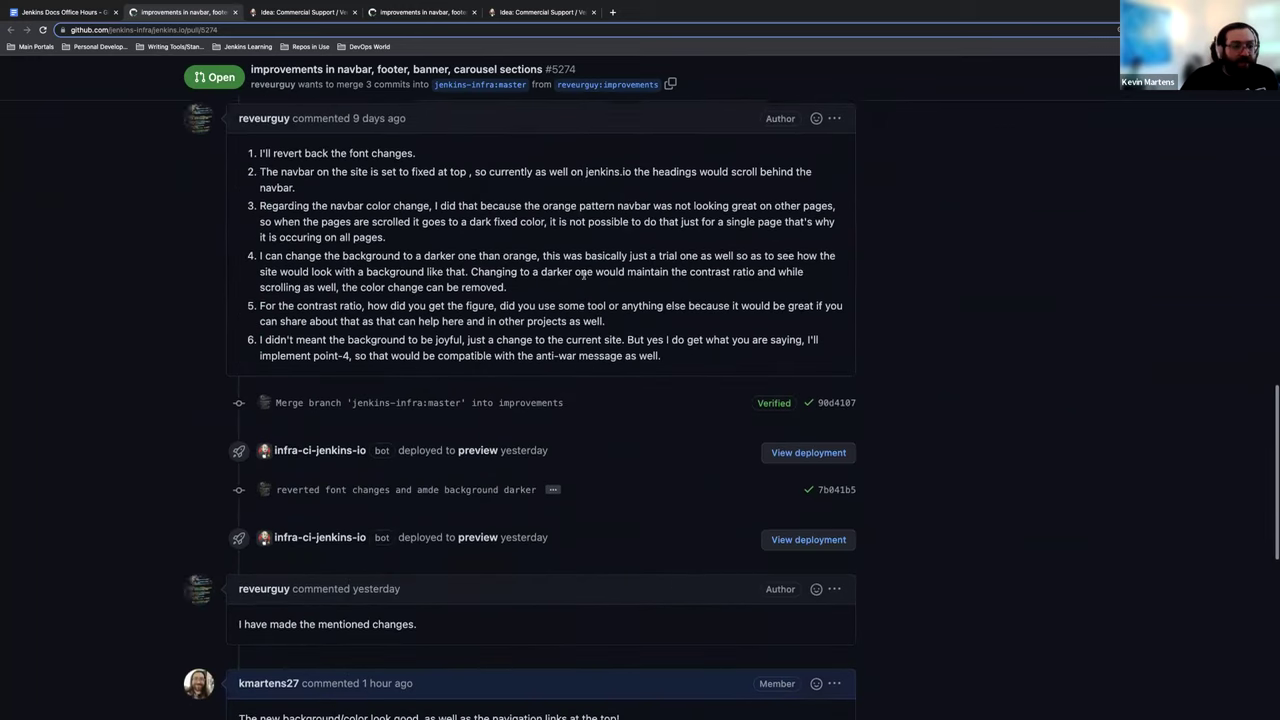
scroll(583, 275, up, 3)
mouse_move(268, 238)
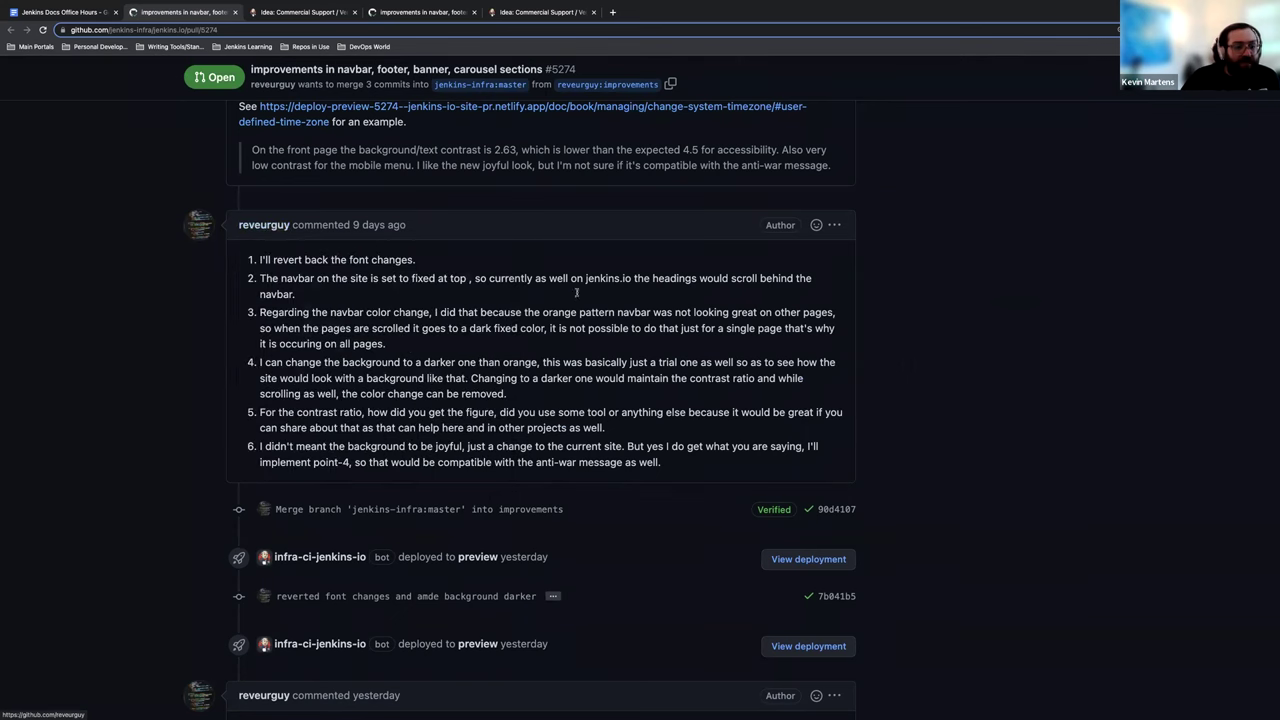
scroll(626, 318, down, 2)
scroll(622, 305, down, 3)
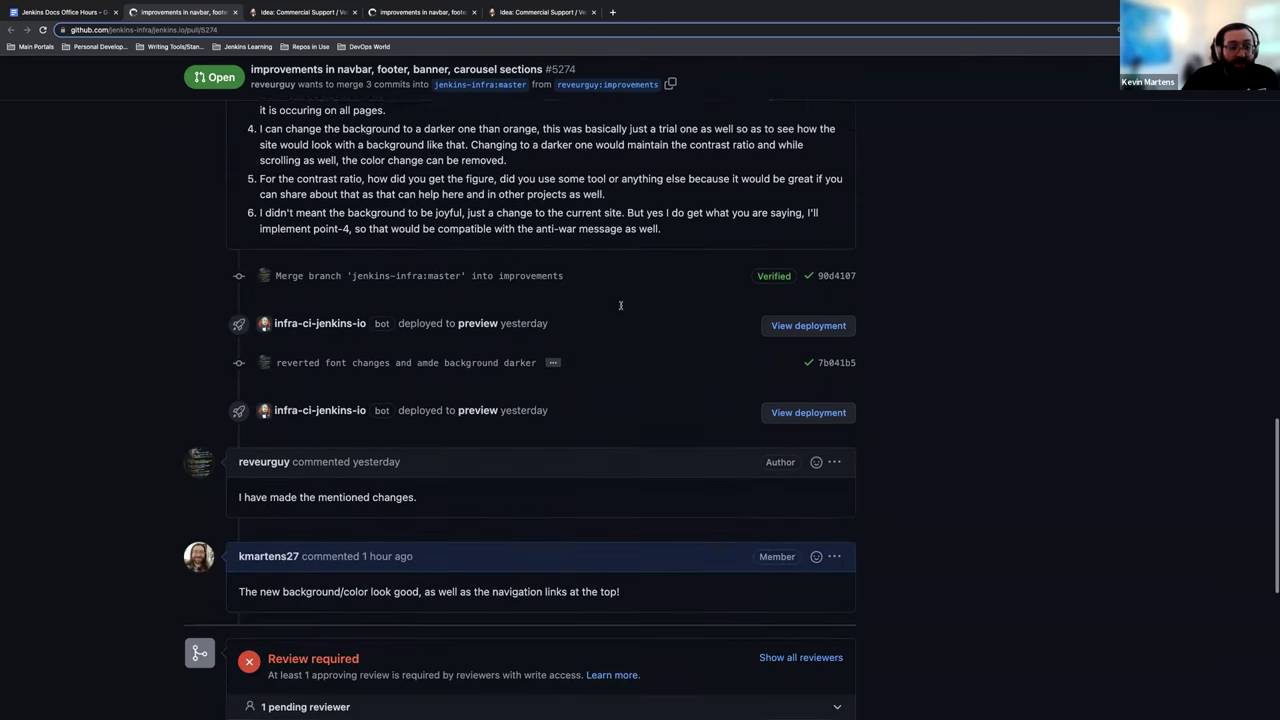
scroll(556, 370, up, 3)
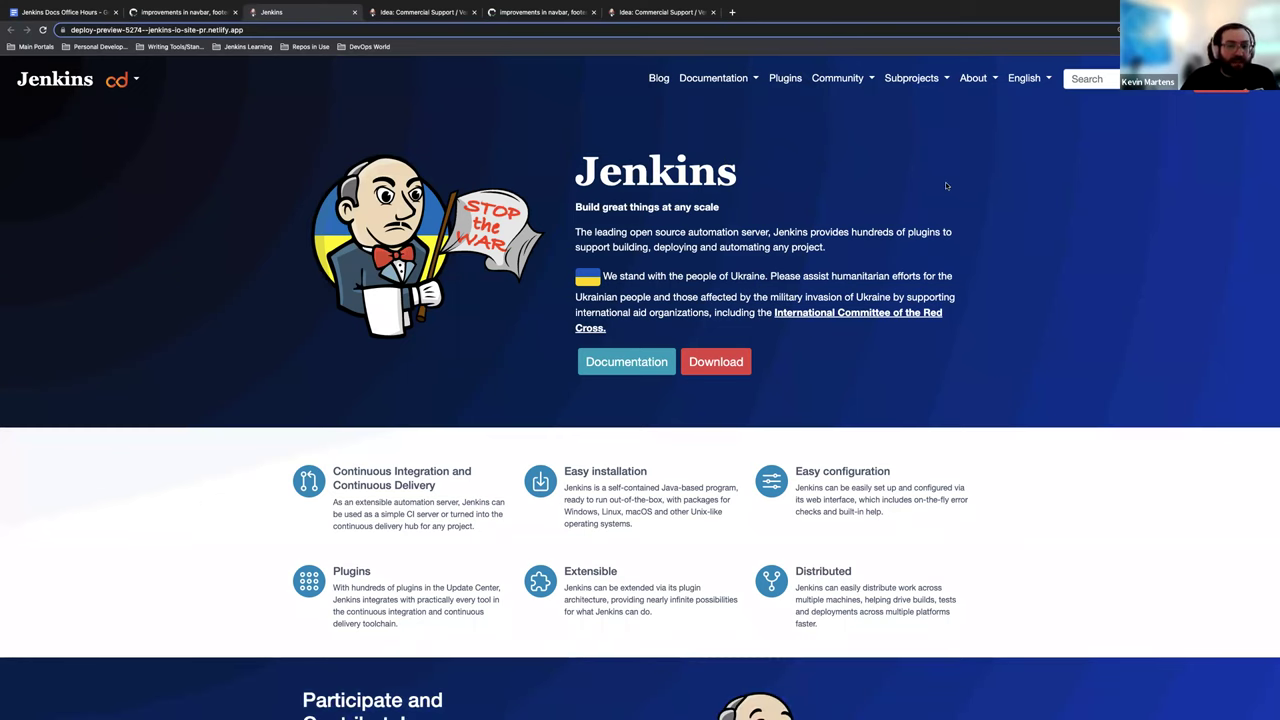
Review the preview home page from the banner through the carousel and video to the events, and return to the banner
scroll(946, 187, down, 1)
scroll(946, 187, down, 5)
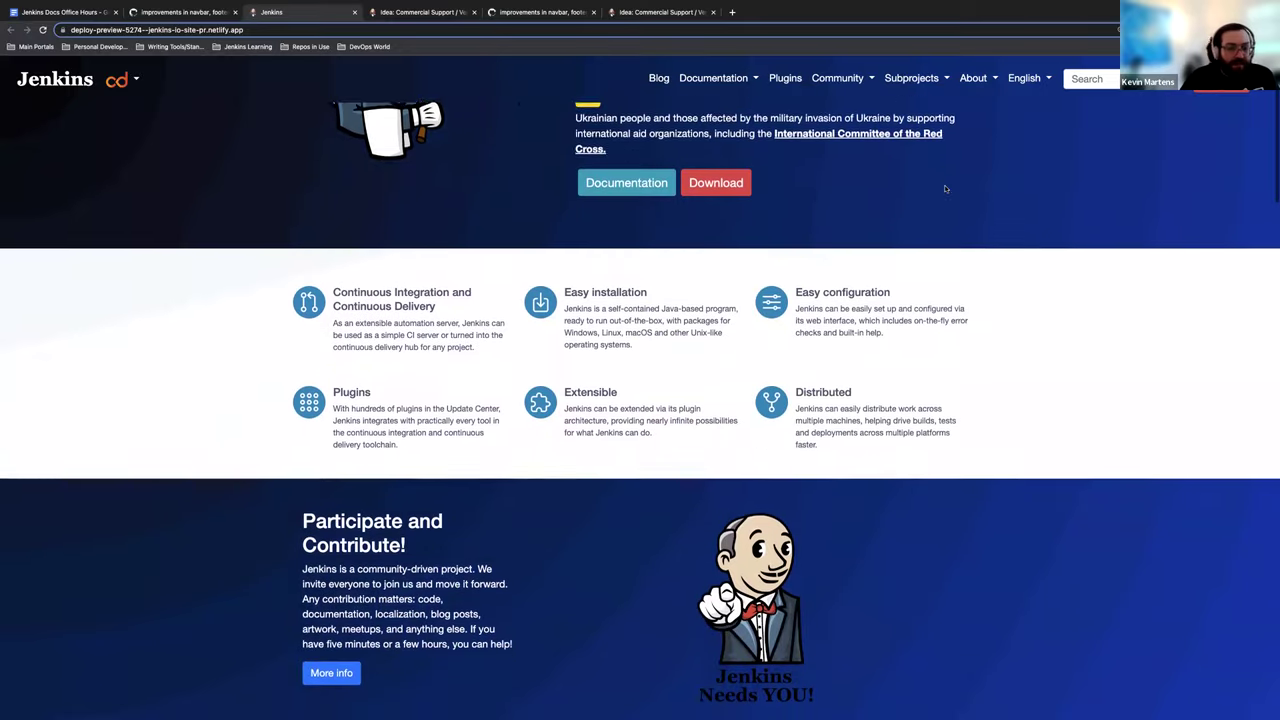
scroll(946, 187, down, 5)
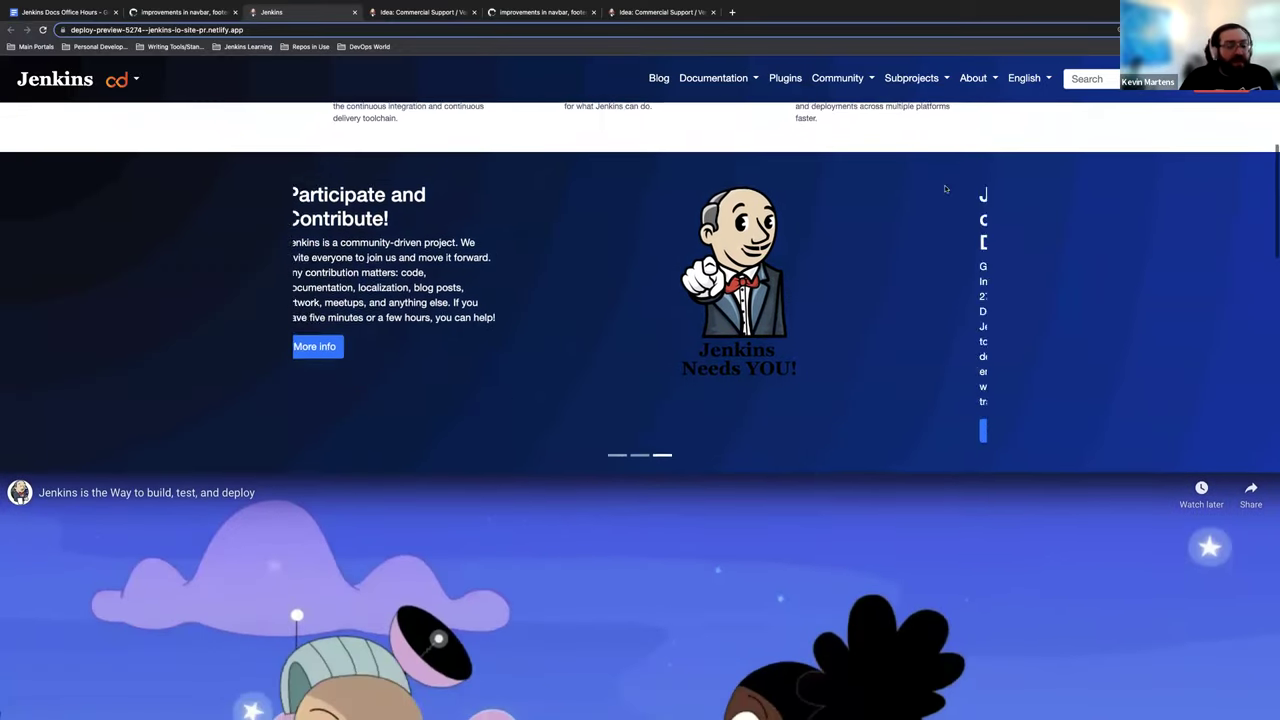
scroll(944, 188, down, 7)
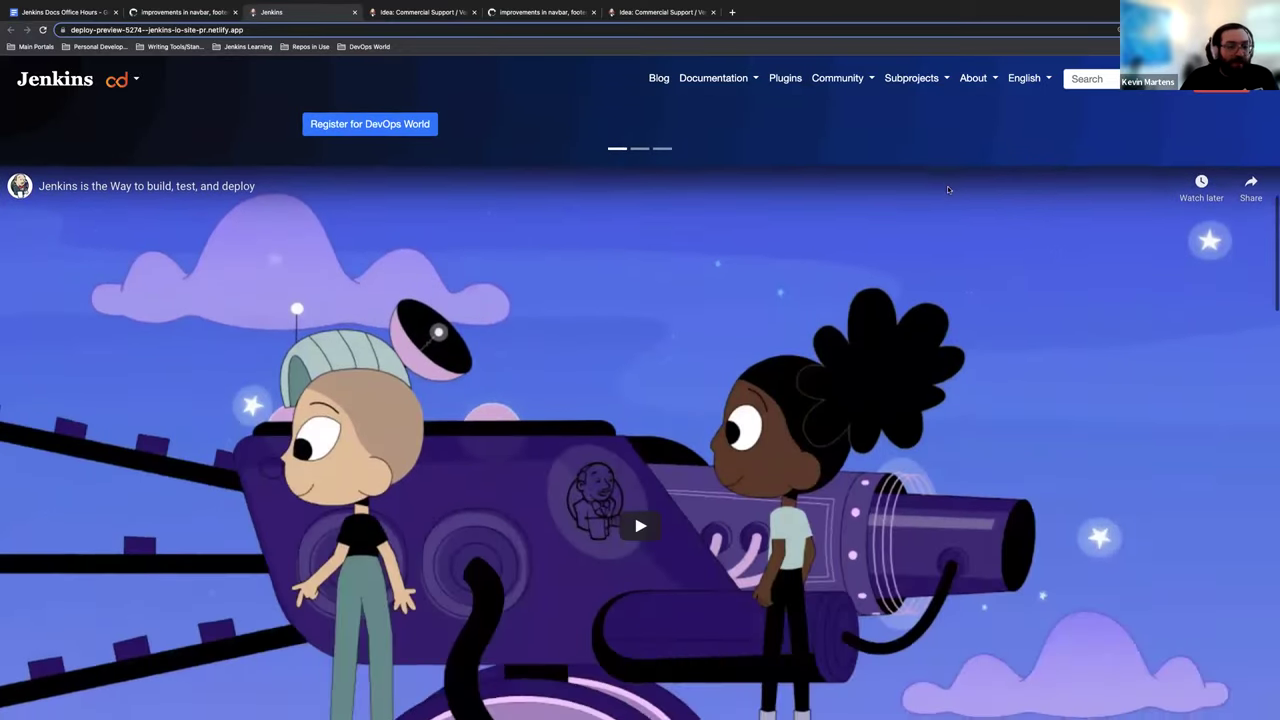
scroll(835, 315, down, 4)
scroll(850, 308, up, 7)
scroll(857, 302, up, 10)
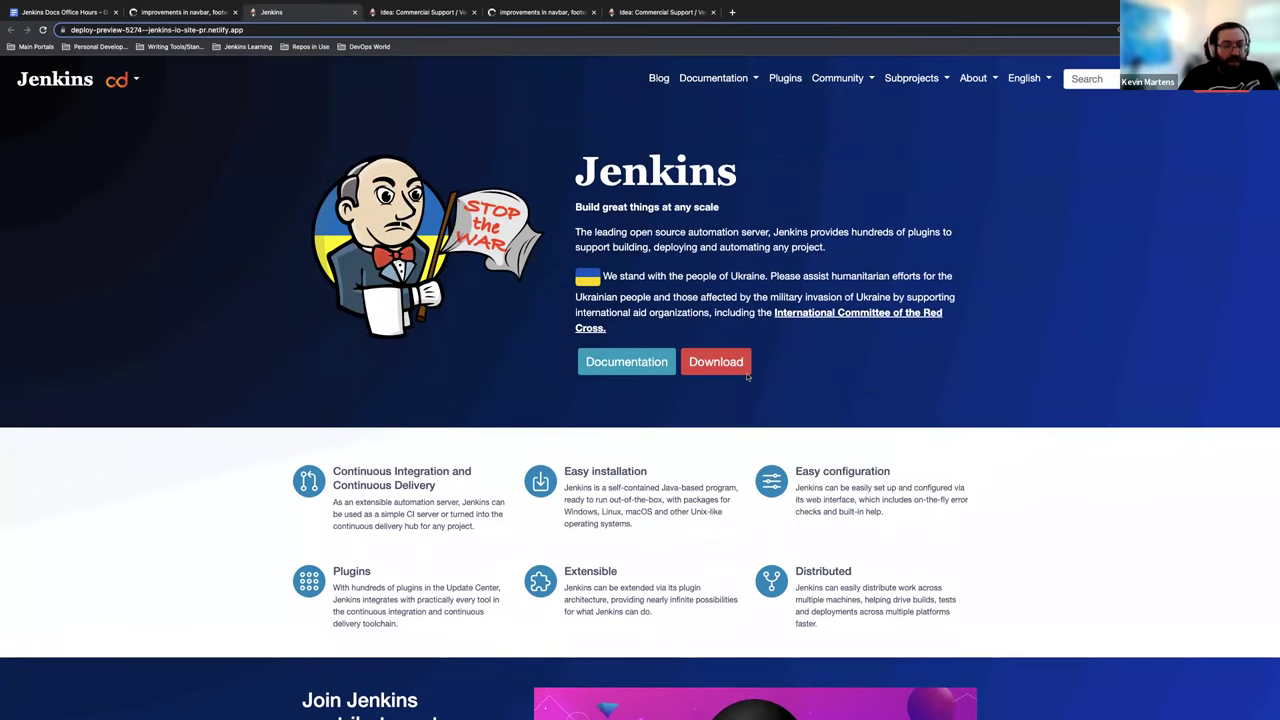
scroll(743, 352, down, 8)
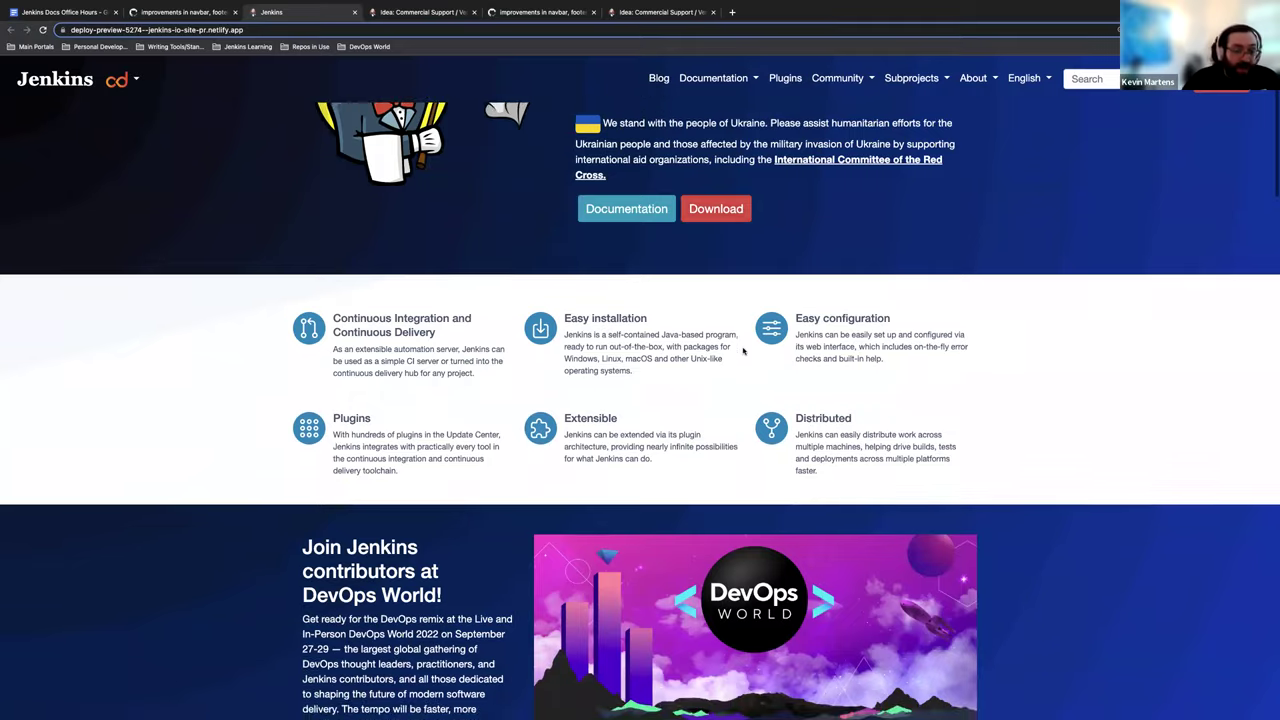
scroll(743, 352, down, 20)
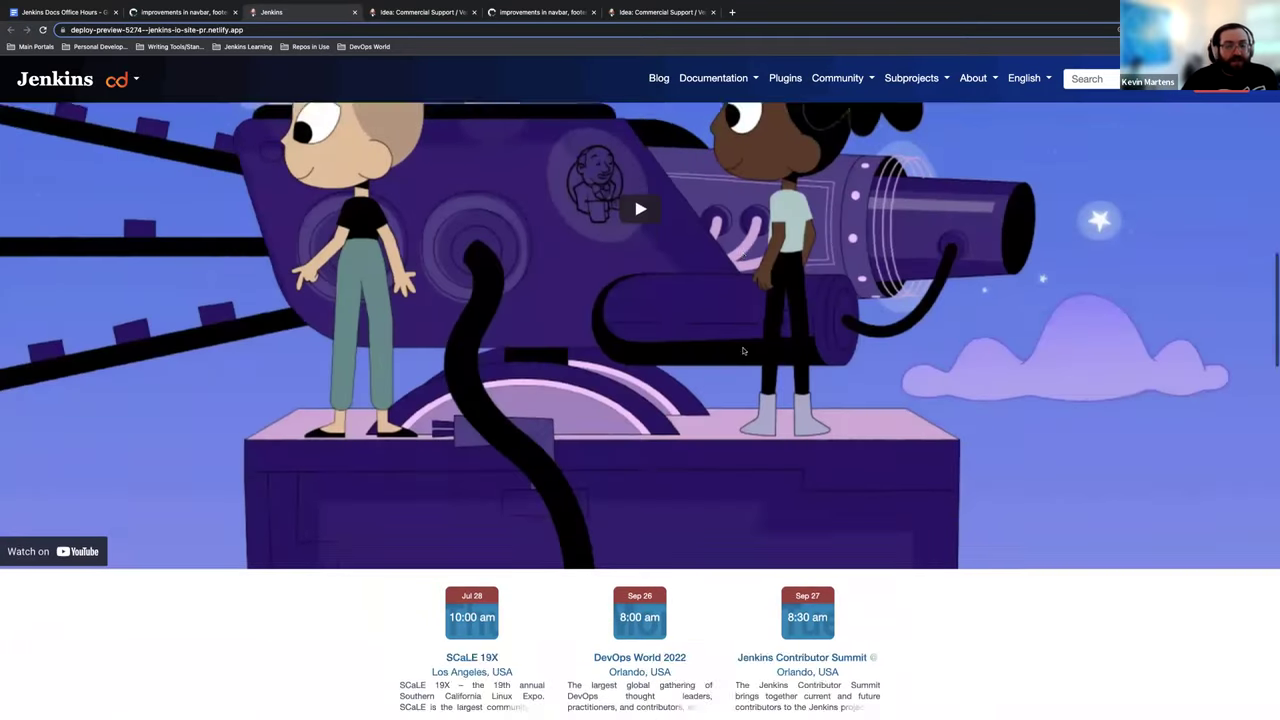
scroll(743, 352, up, 20)
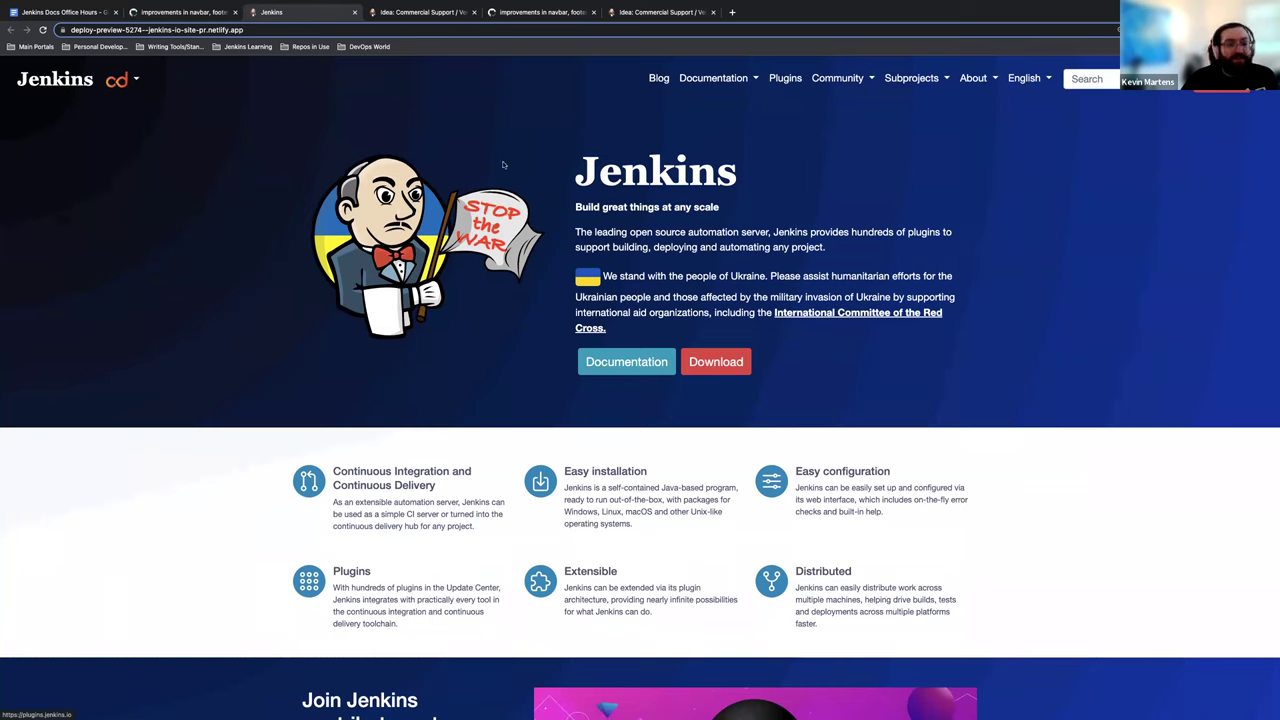
Check the Plugins site linked from the preview's navbar and return to the preview home page
click(783, 78)
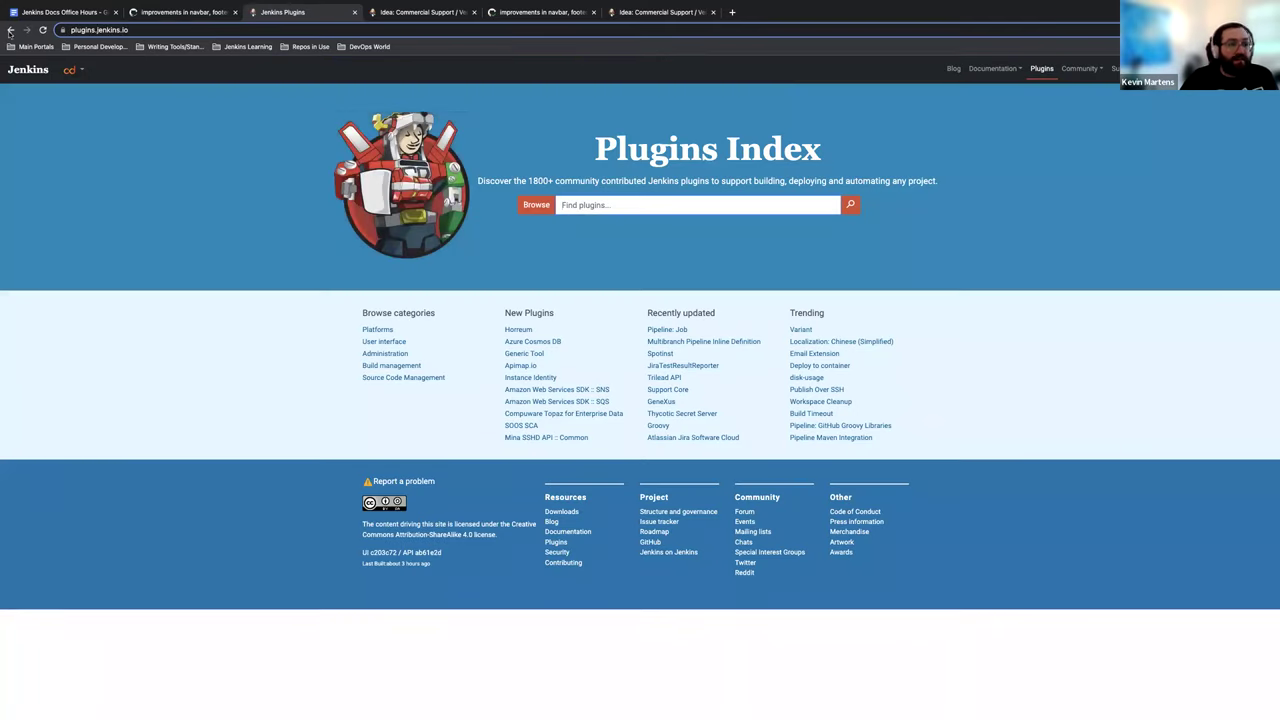
click(10, 30)
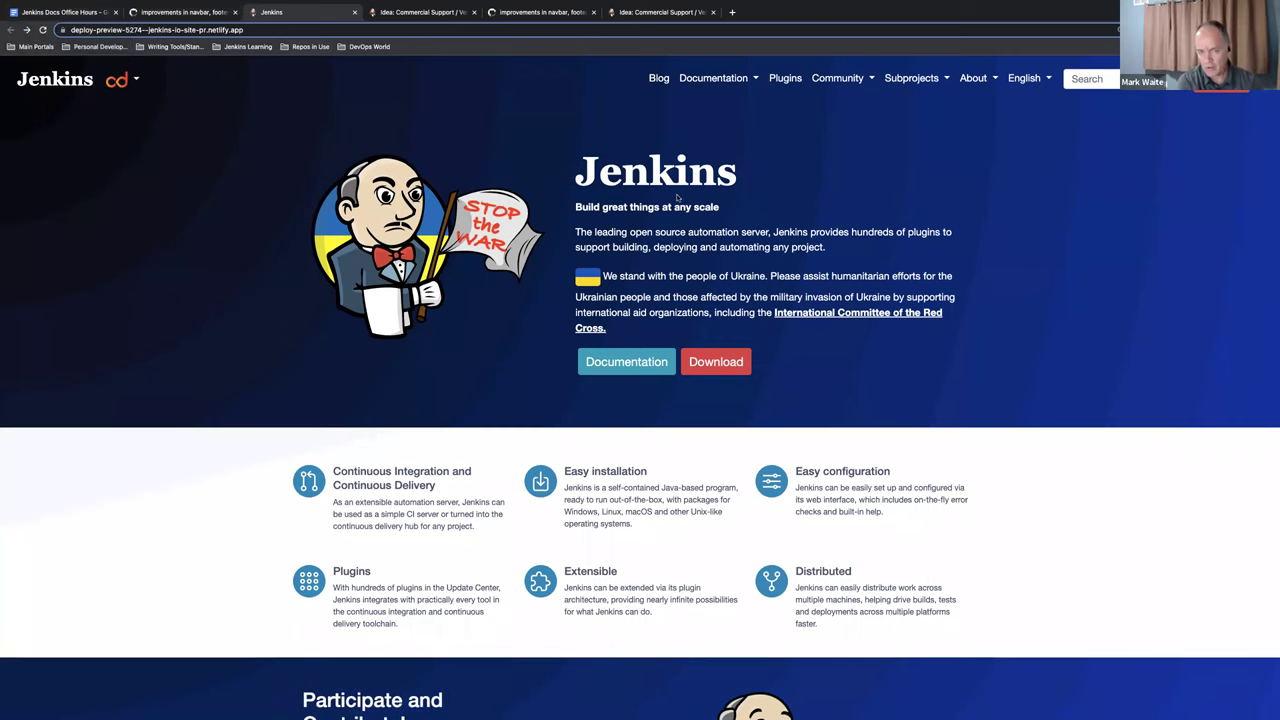
Open the Jenkins Pipeline documentation chapter in the preview and go to its Pipeline Steps reference
click(716, 78)
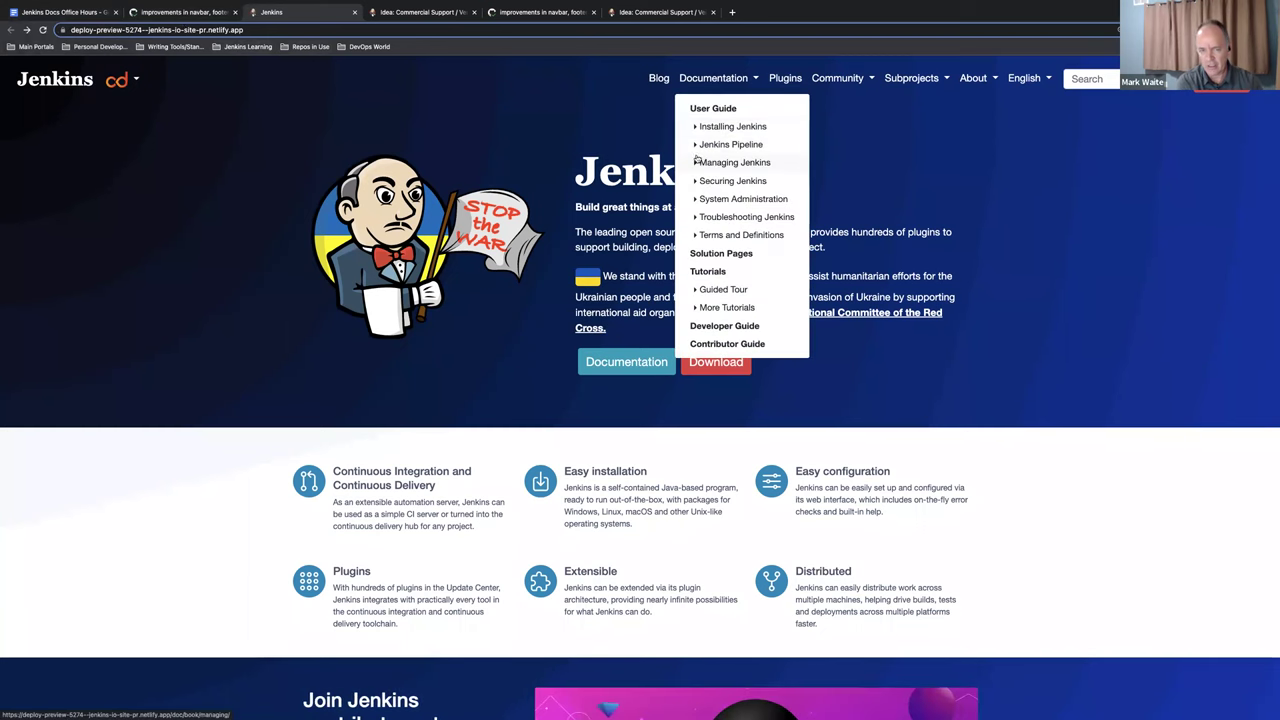
click(696, 144)
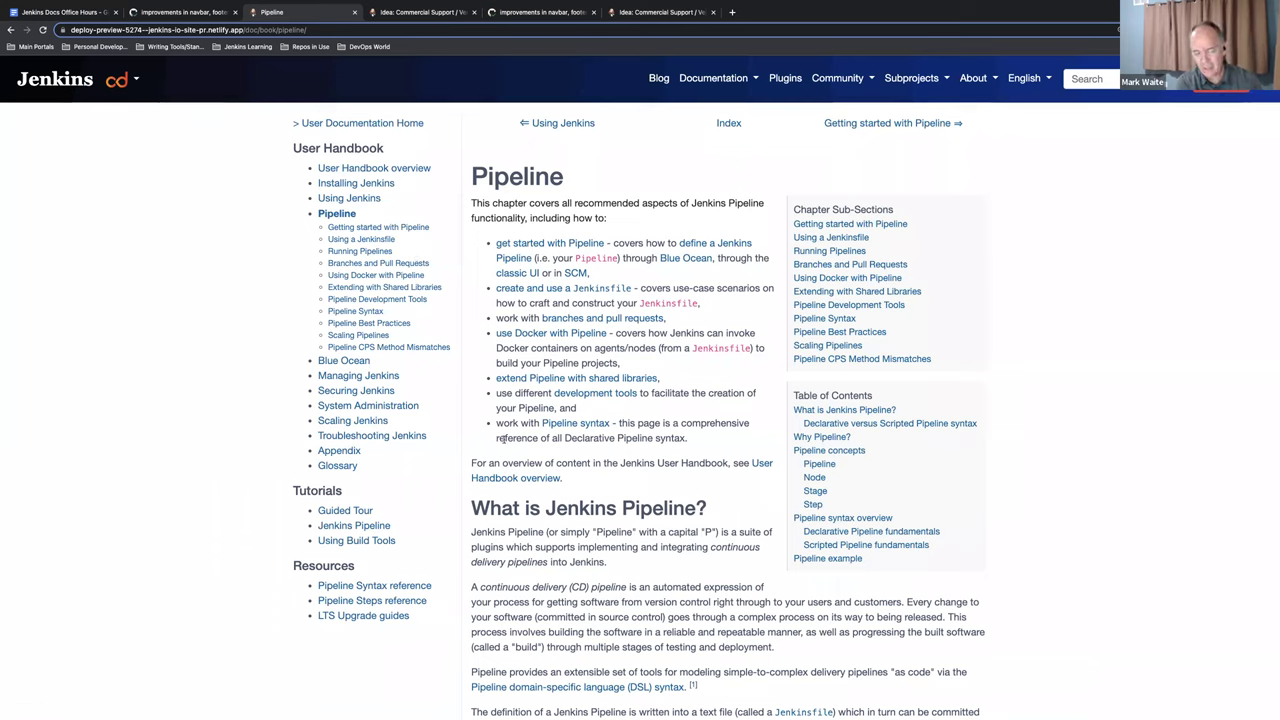
click(366, 601)
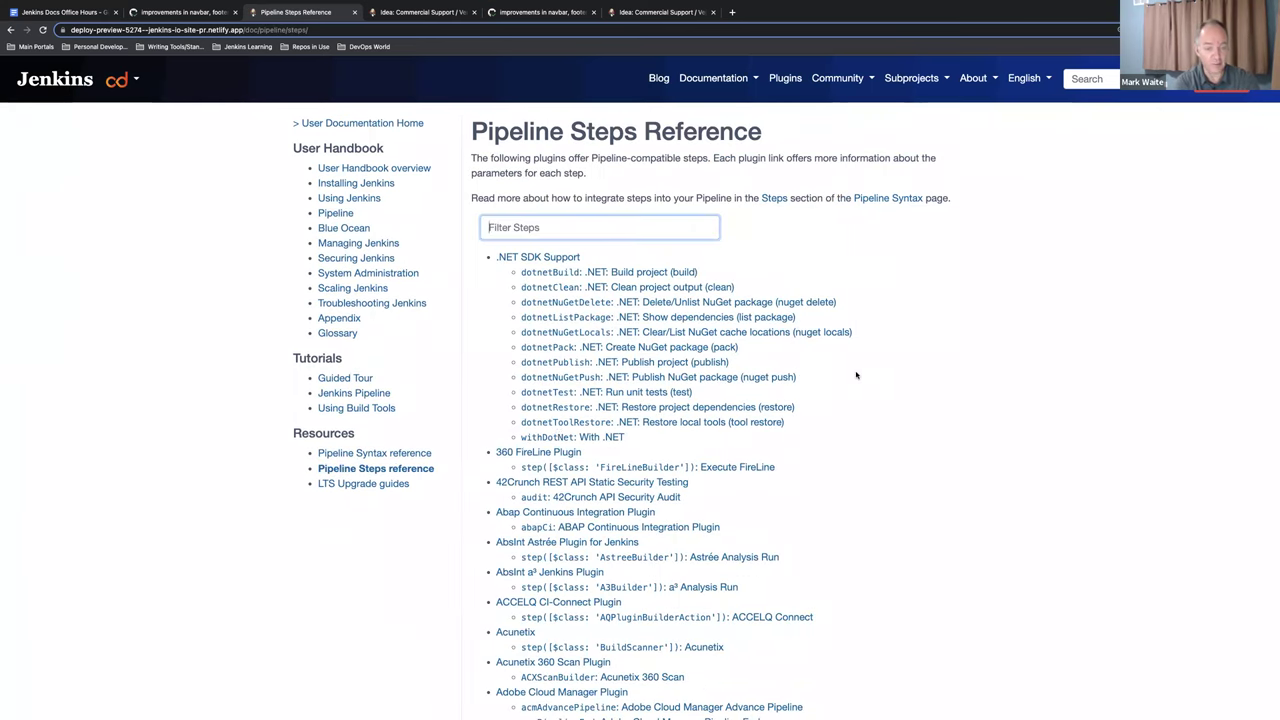
Filter the Pipeline steps by "mile" and clear the filter again
click(520, 227)
text(miler)
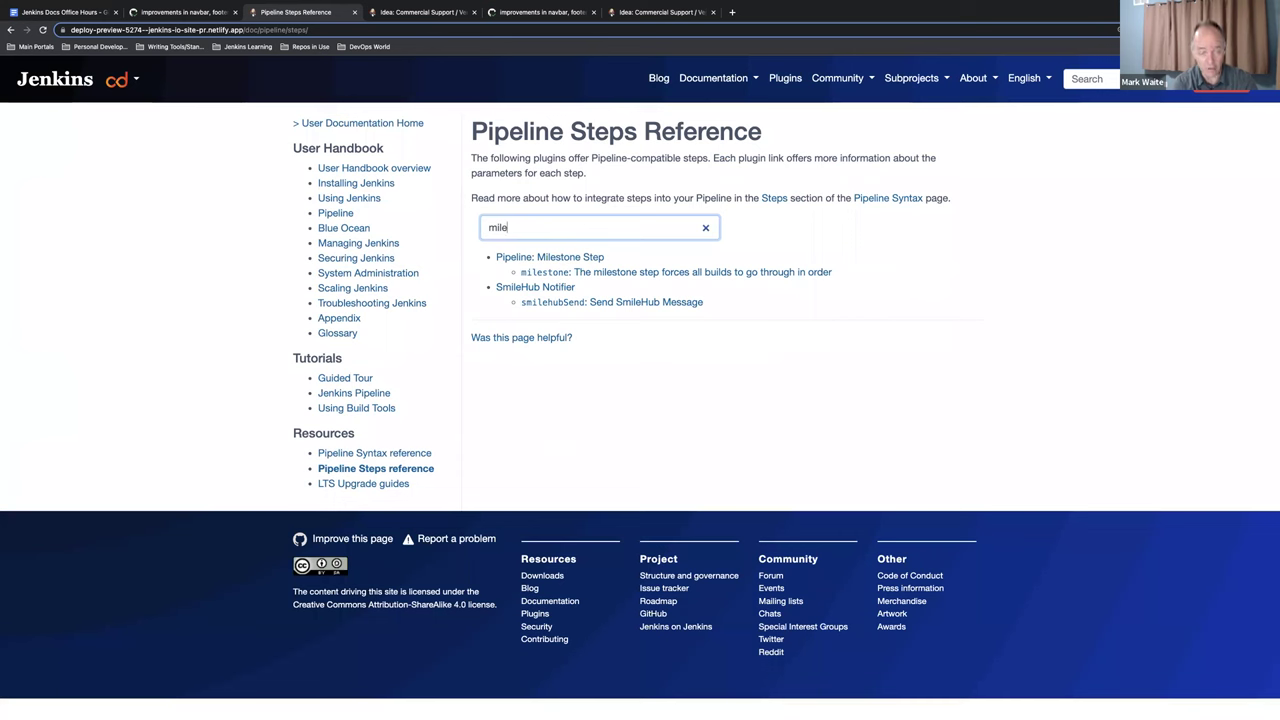
key(BackSpace)
key(BackSpace)
key(BackSpace)
key(BackSpace)
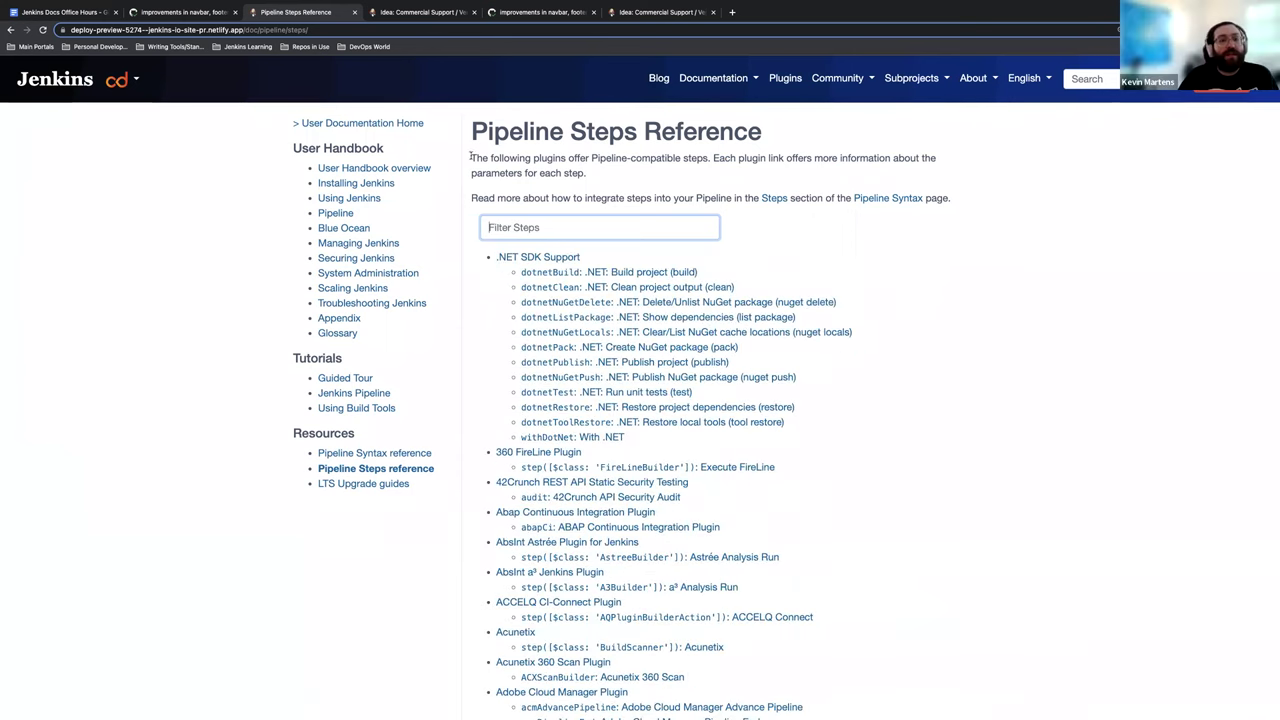
From the preview's Community Blog, visit the Plugins site and its linked Chat page, and return to the blog
click(660, 79)
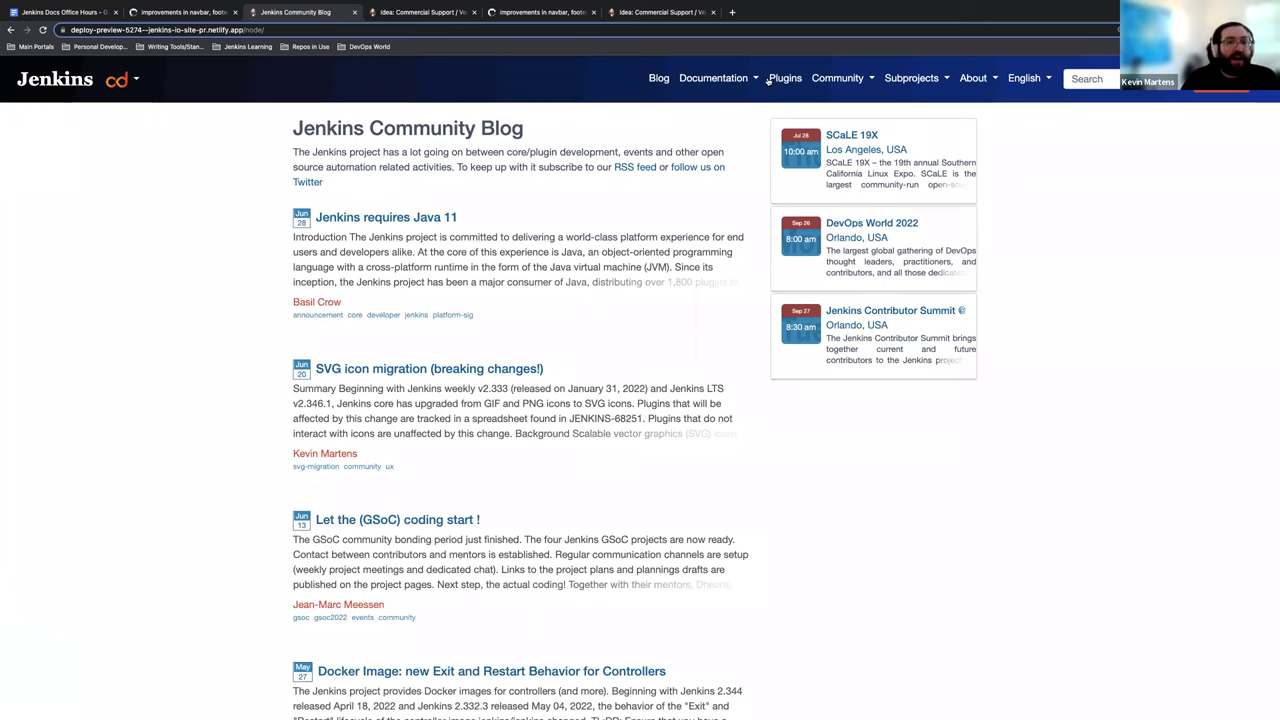
click(812, 78)
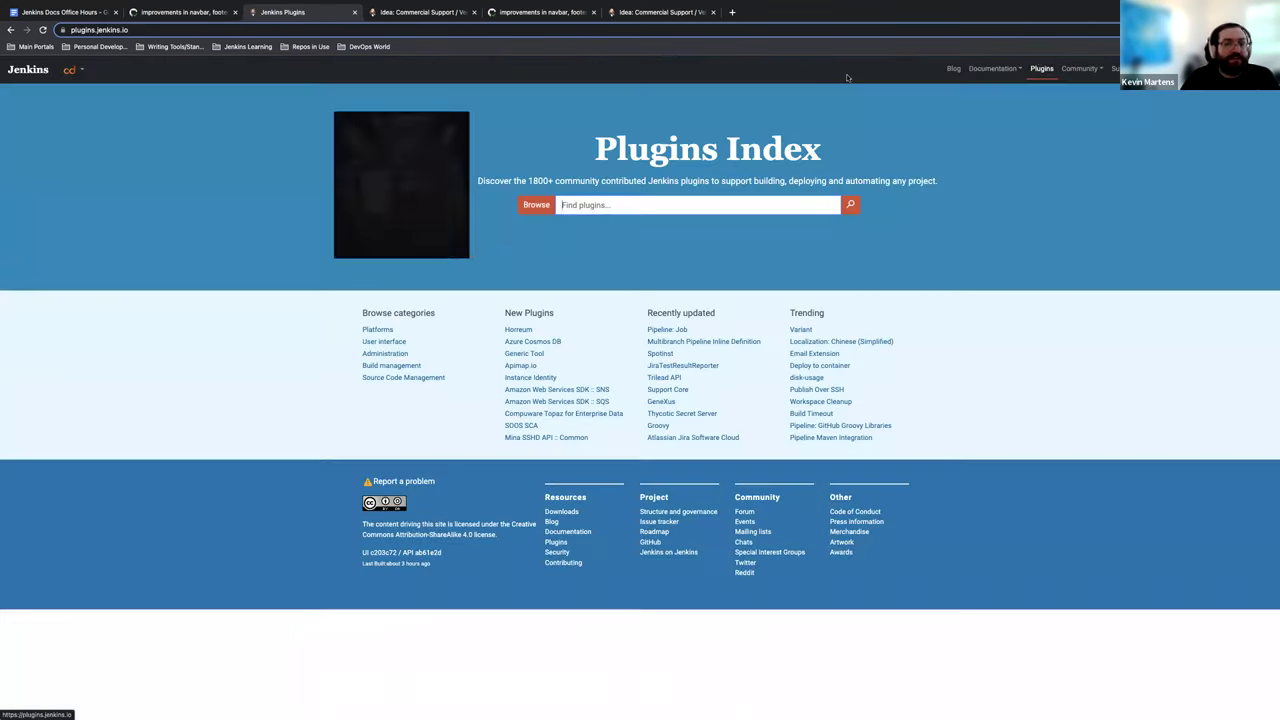
click(1077, 68)
click(1078, 107)
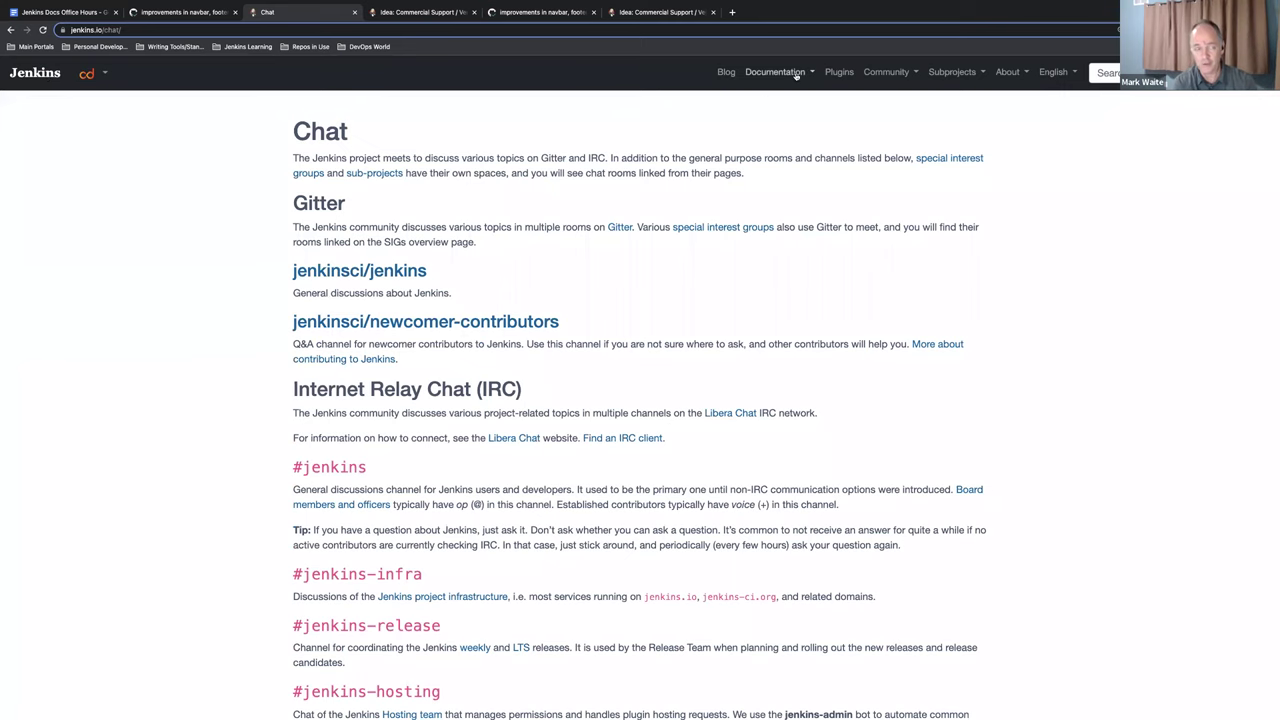
click(10, 30)
click(10, 30)
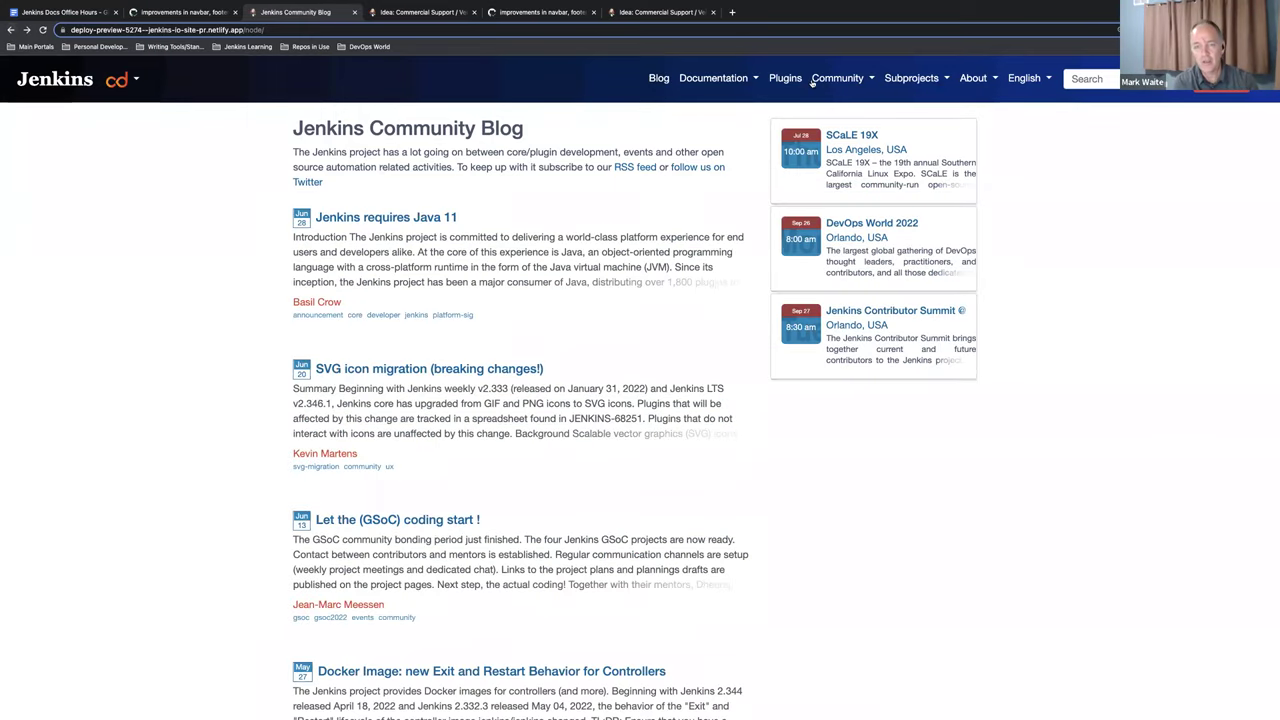
Look at the preview's community Chat page, the Evergreen subproject page and the Security page
click(850, 78)
click(840, 122)
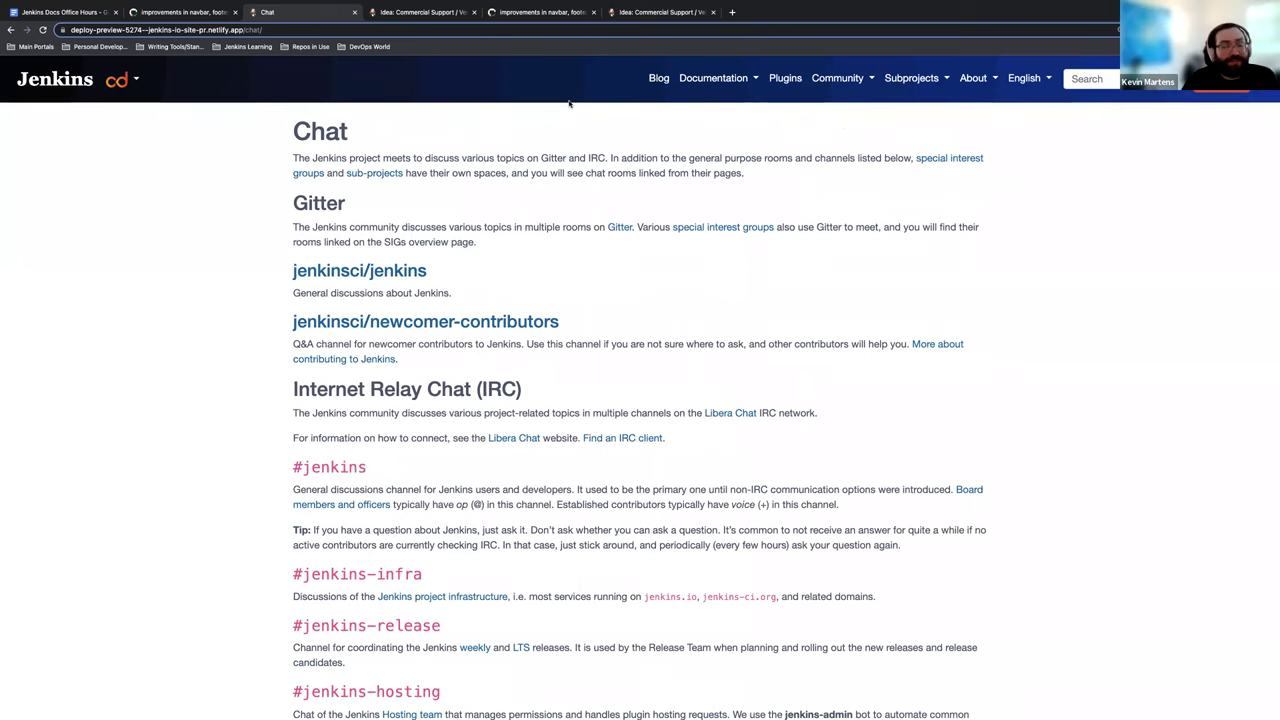
click(928, 78)
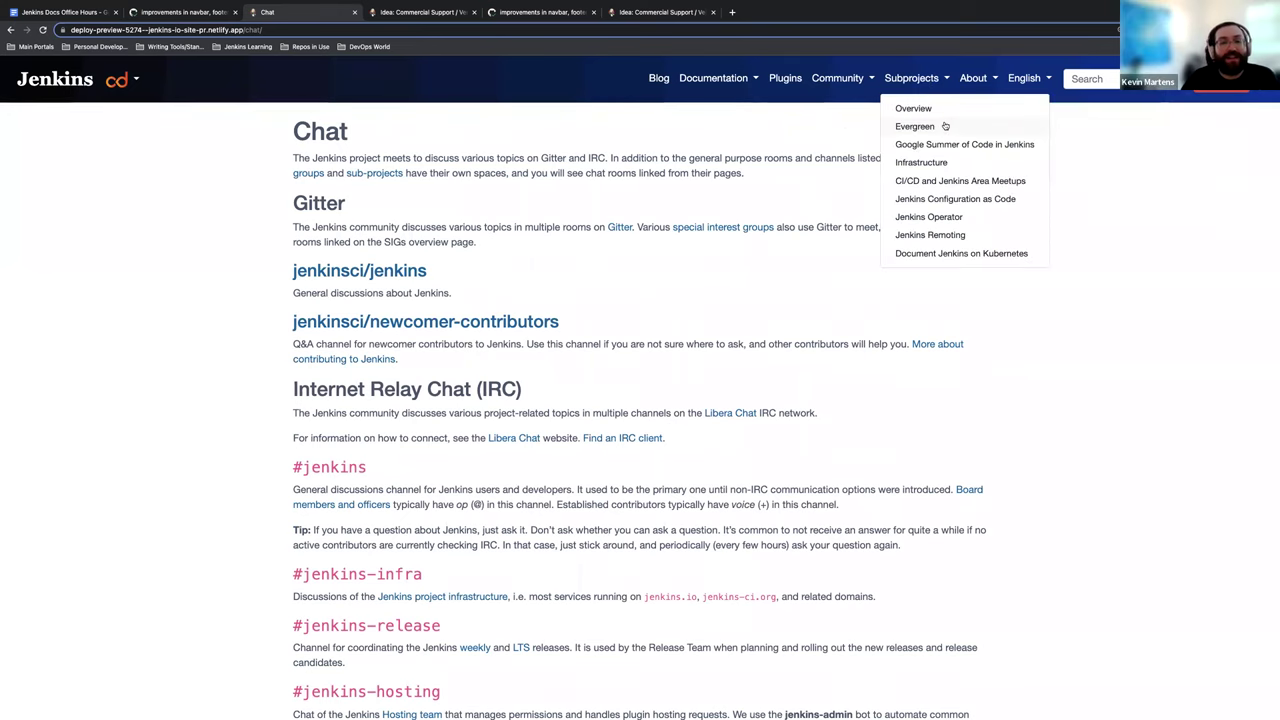
click(945, 127)
click(973, 78)
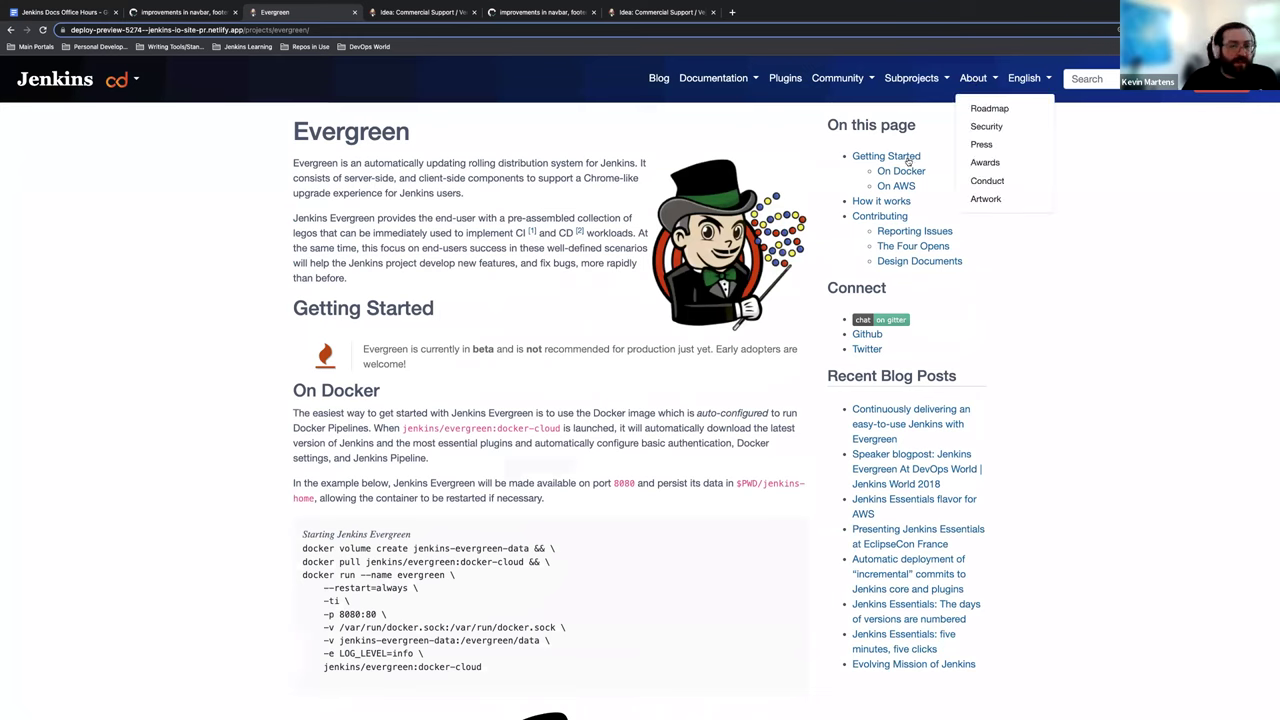
click(972, 126)
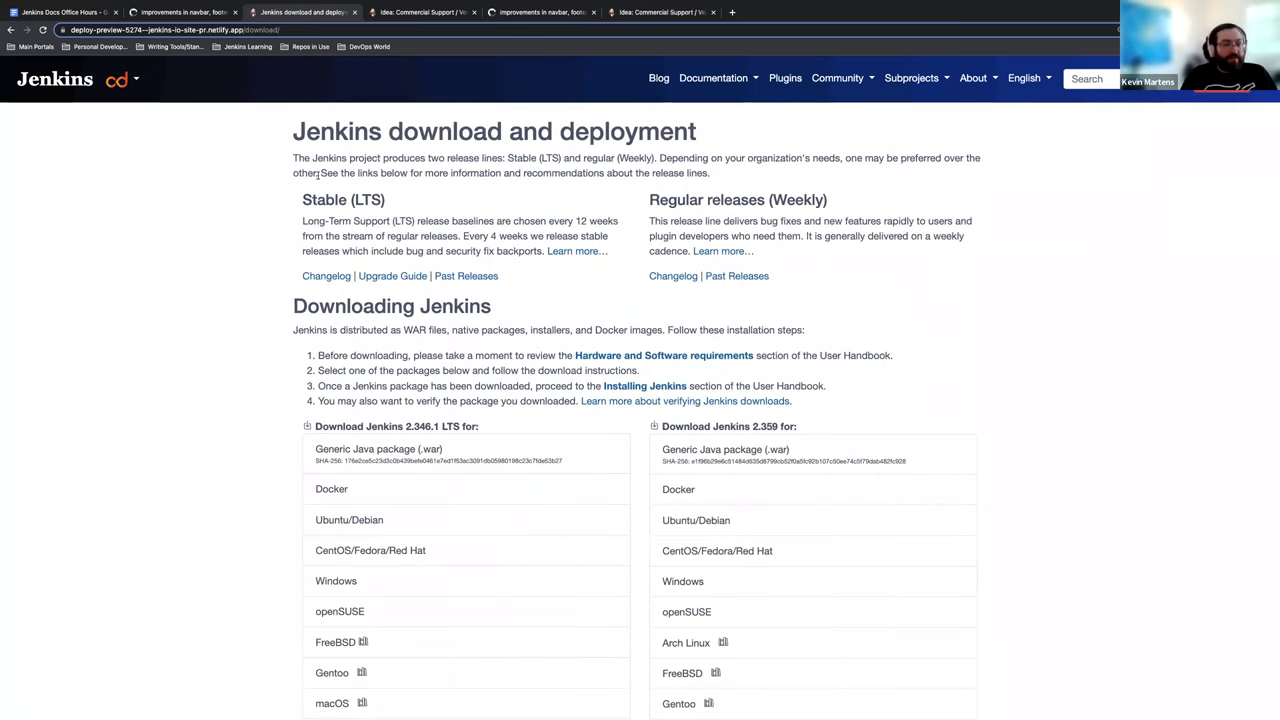
Review the package lists on the preview's Jenkins download and deployment page and return to the preview home page
scroll(690, 332, down, 2)
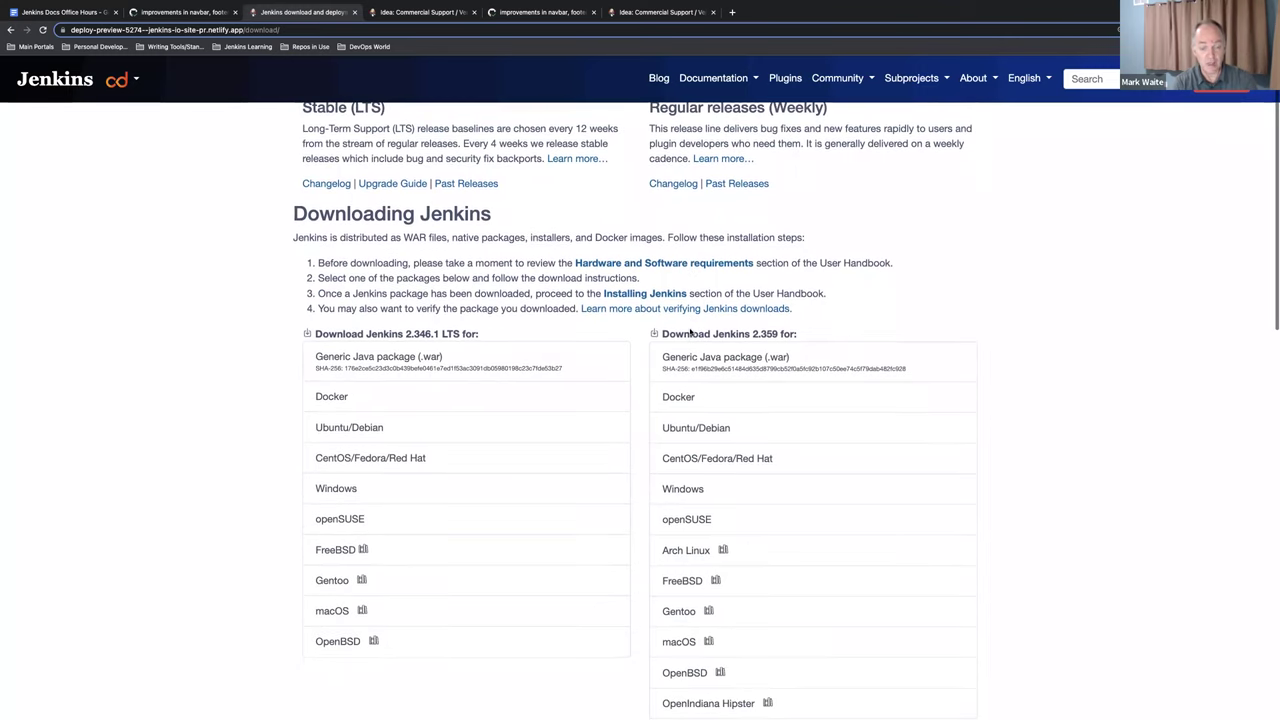
scroll(690, 333, down, 5)
scroll(690, 330, up, 4)
scroll(690, 330, up, 3)
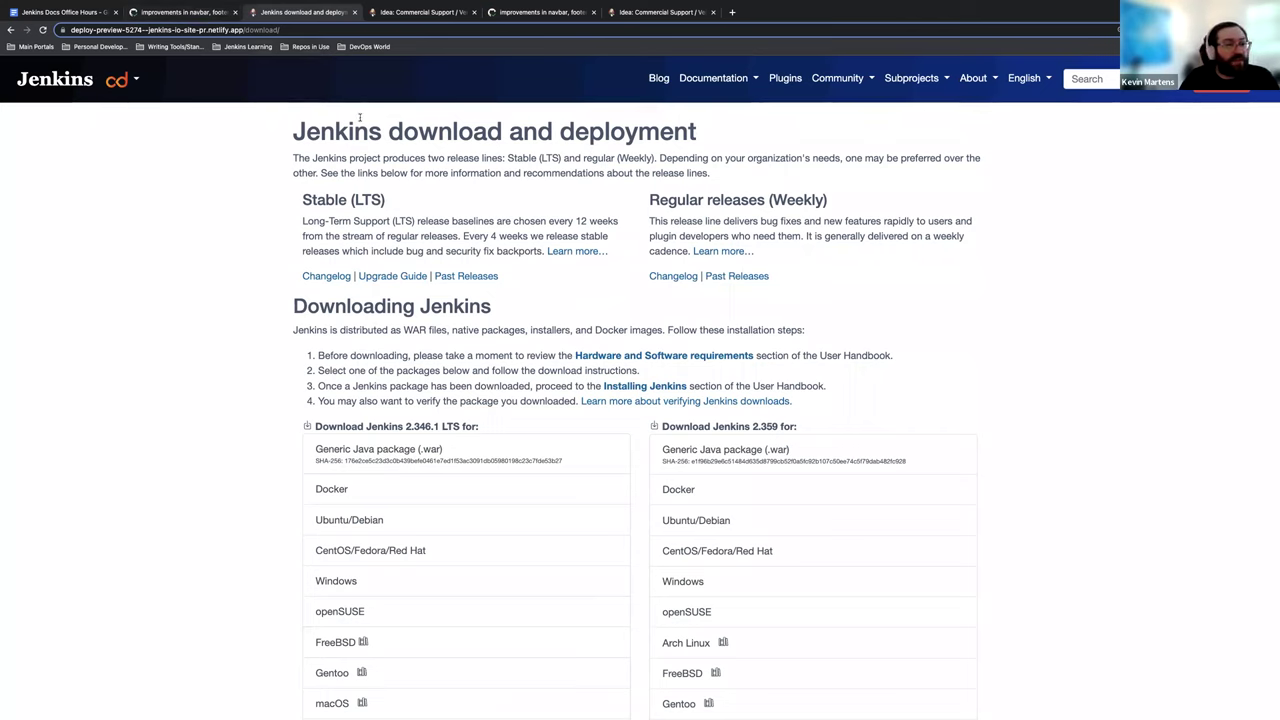
click(53, 89)
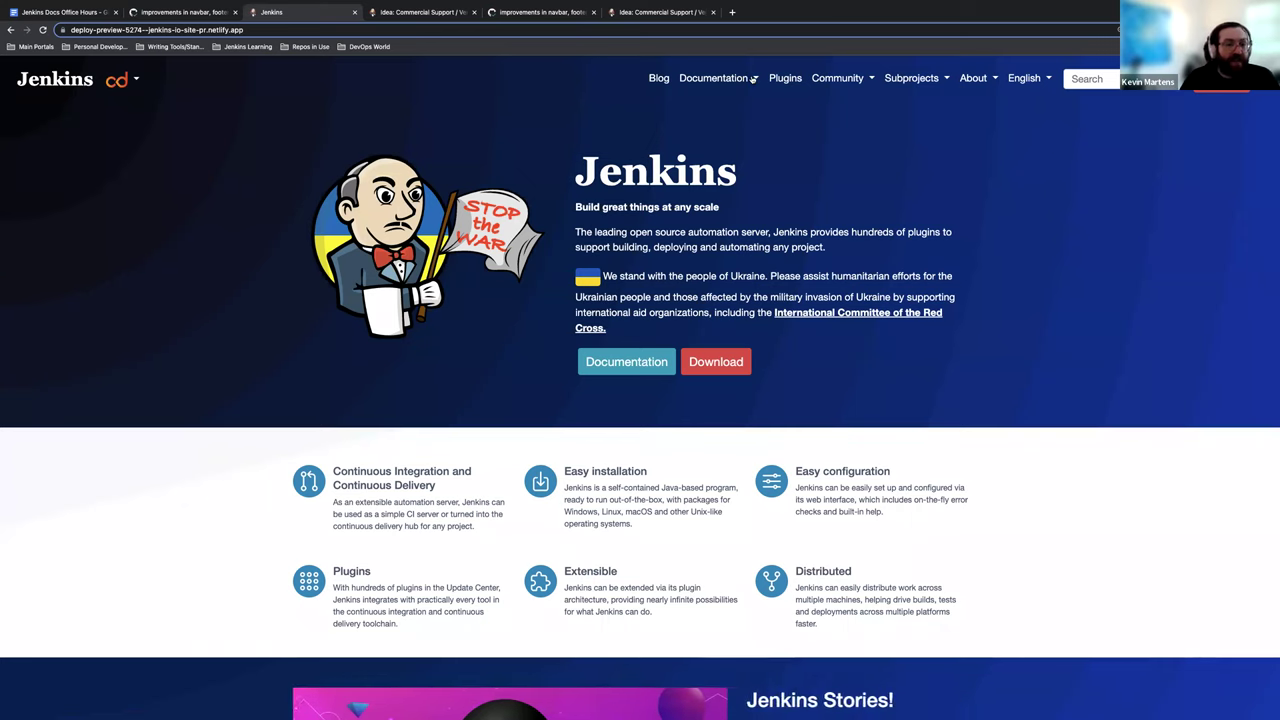
Check the preview's Documentation menu entries and switch back to the meeting notes at the "Look & feel updates" items
click(753, 78)
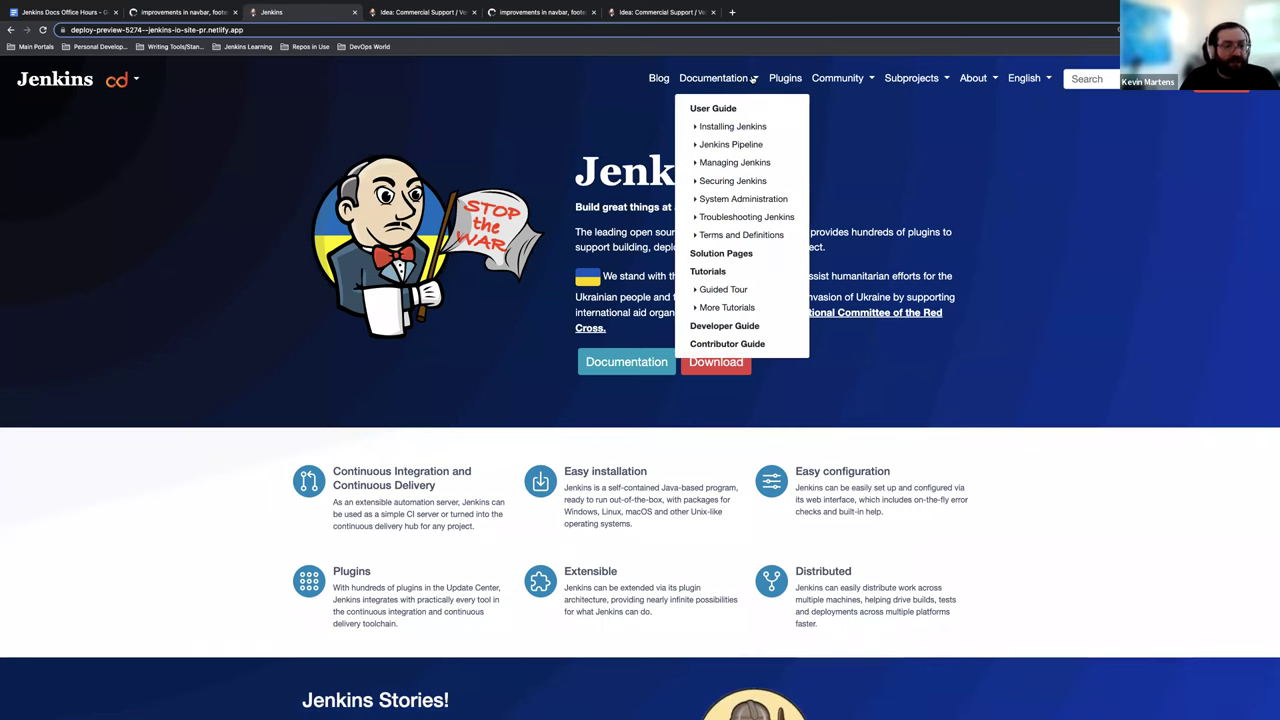
click(753, 78)
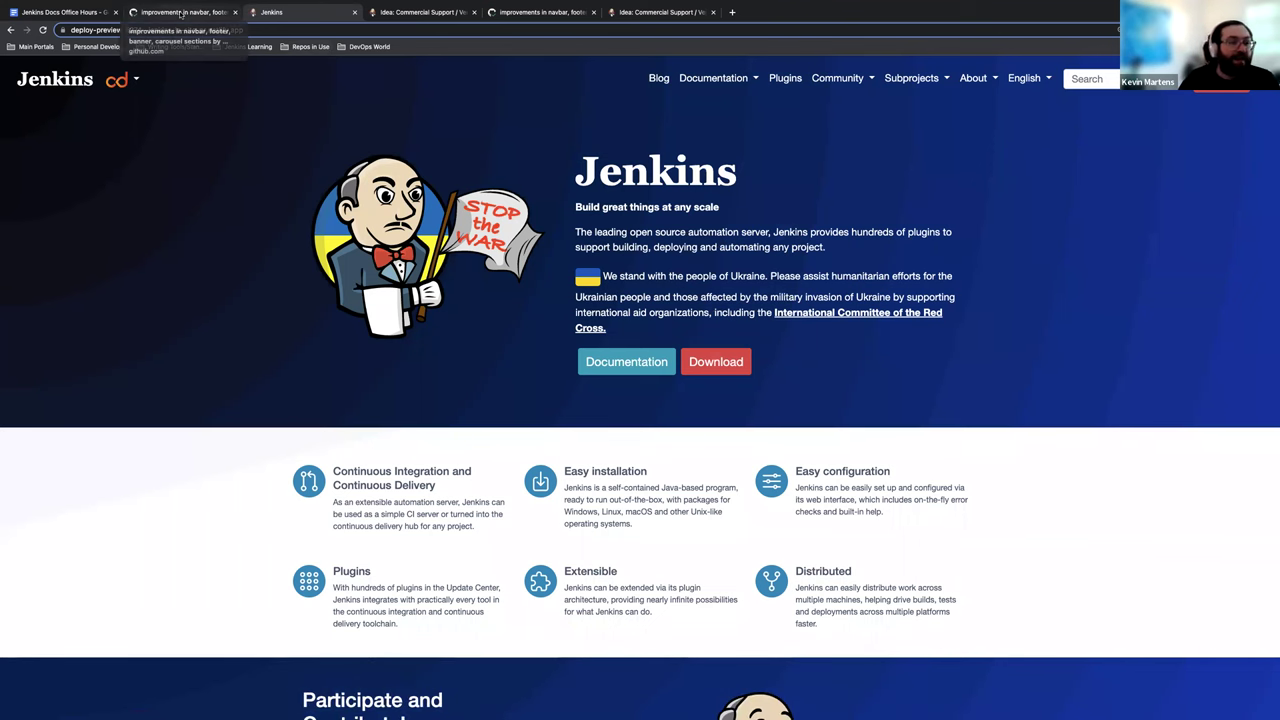
click(55, 12)
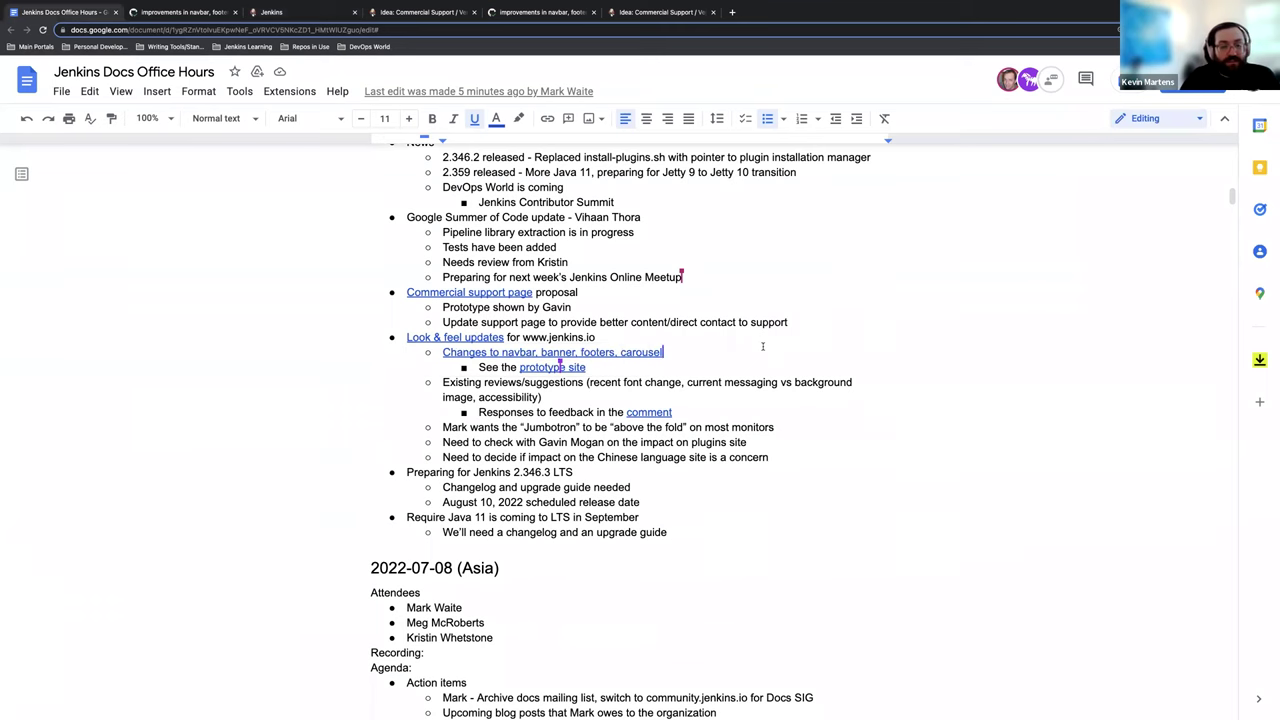
scroll(723, 326, down, 1)
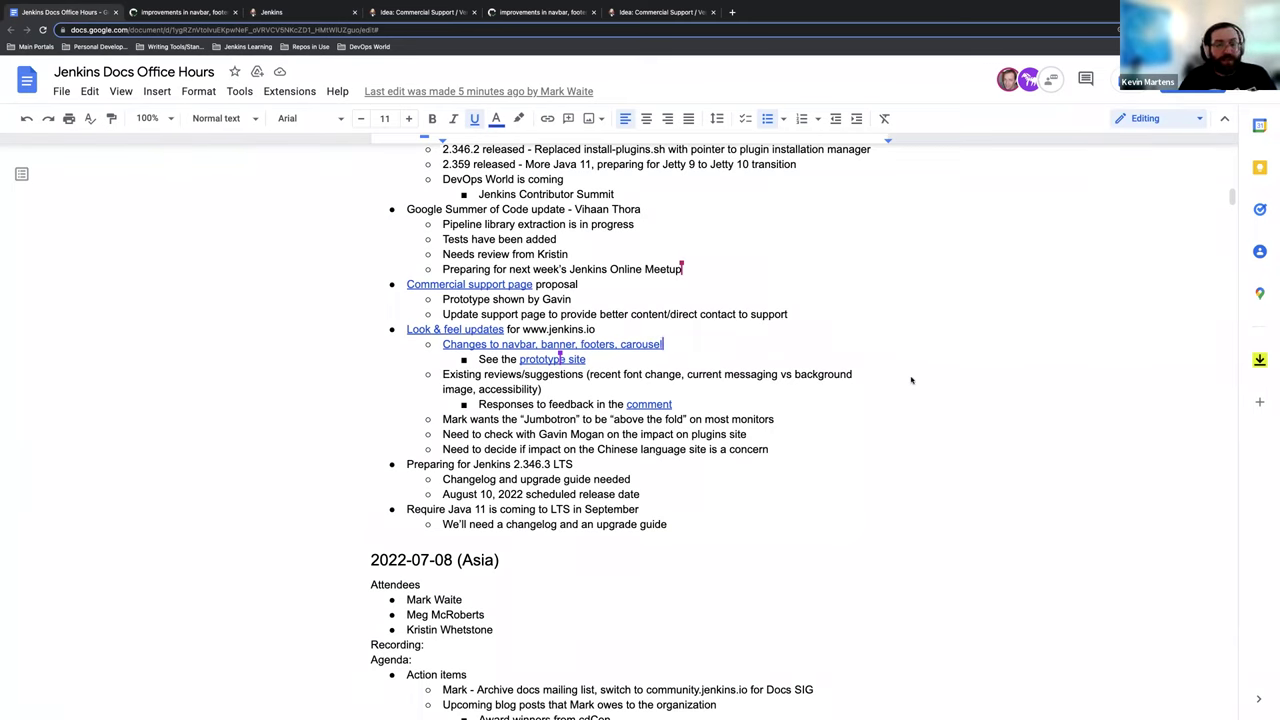
Check the Chinese language option on the preview site's home page and return to the meeting notes
scroll(962, 354, down, 1)
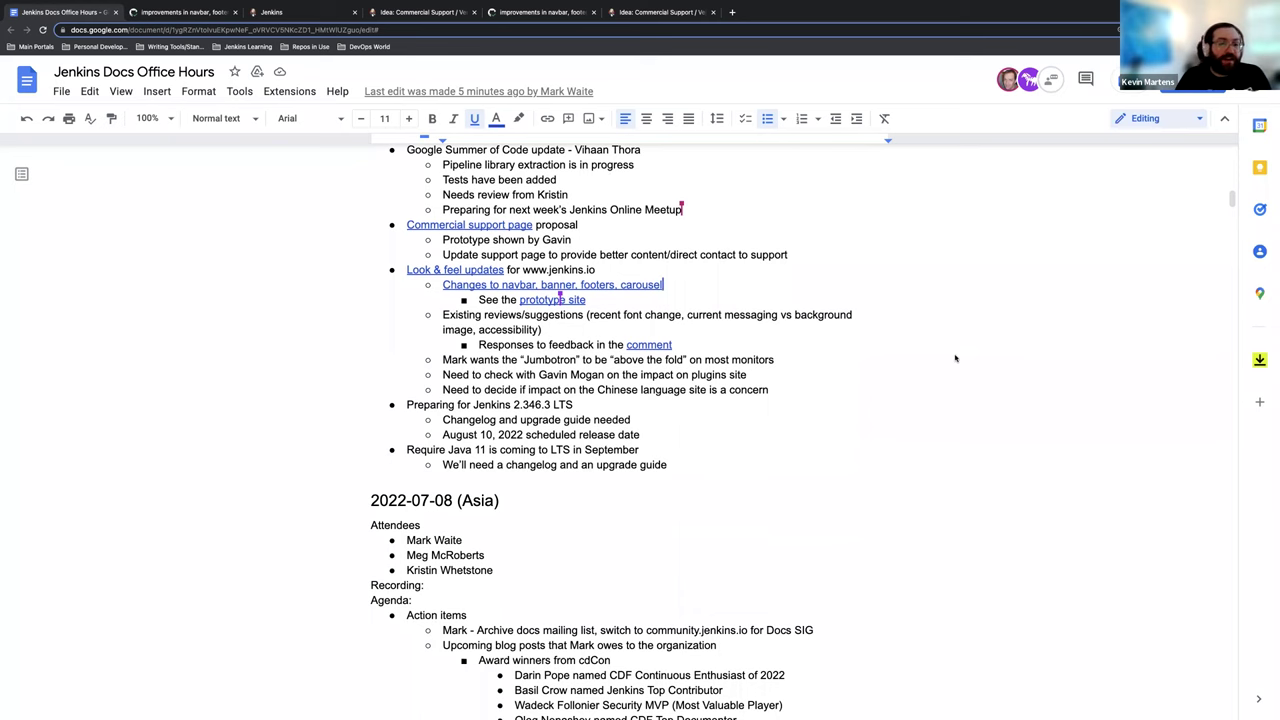
scroll(925, 320, down, 1)
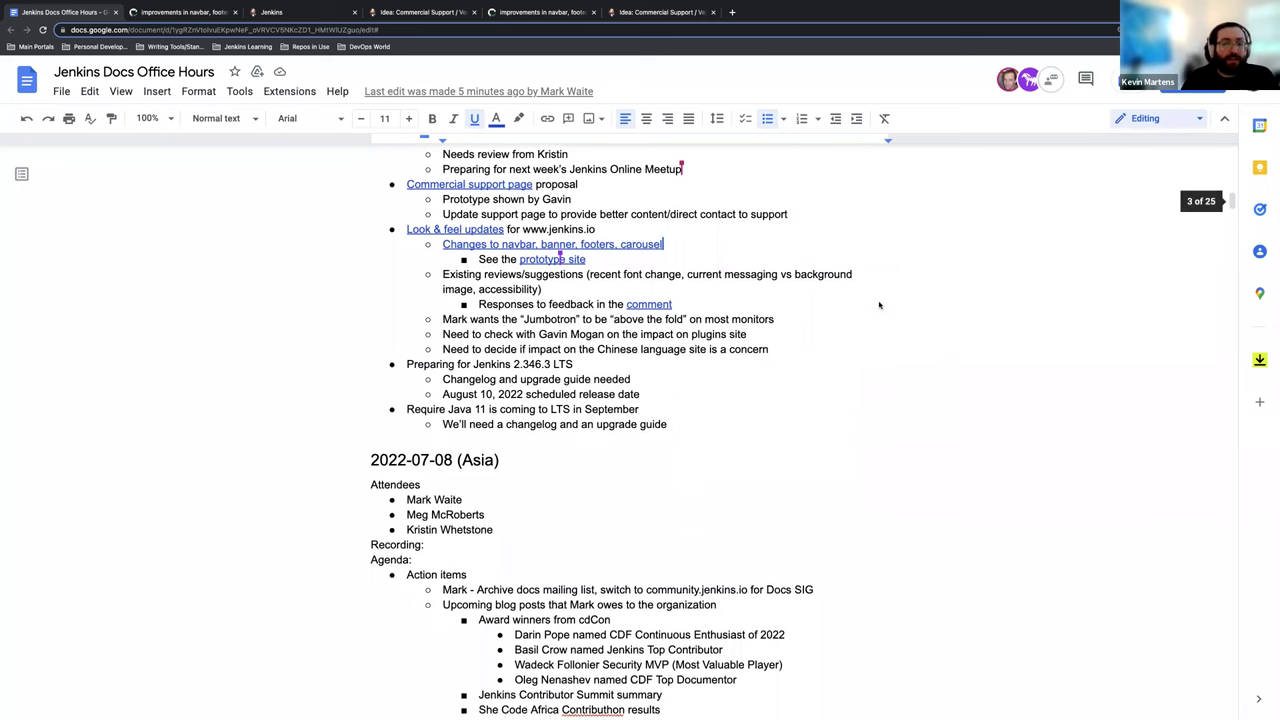
click(311, 11)
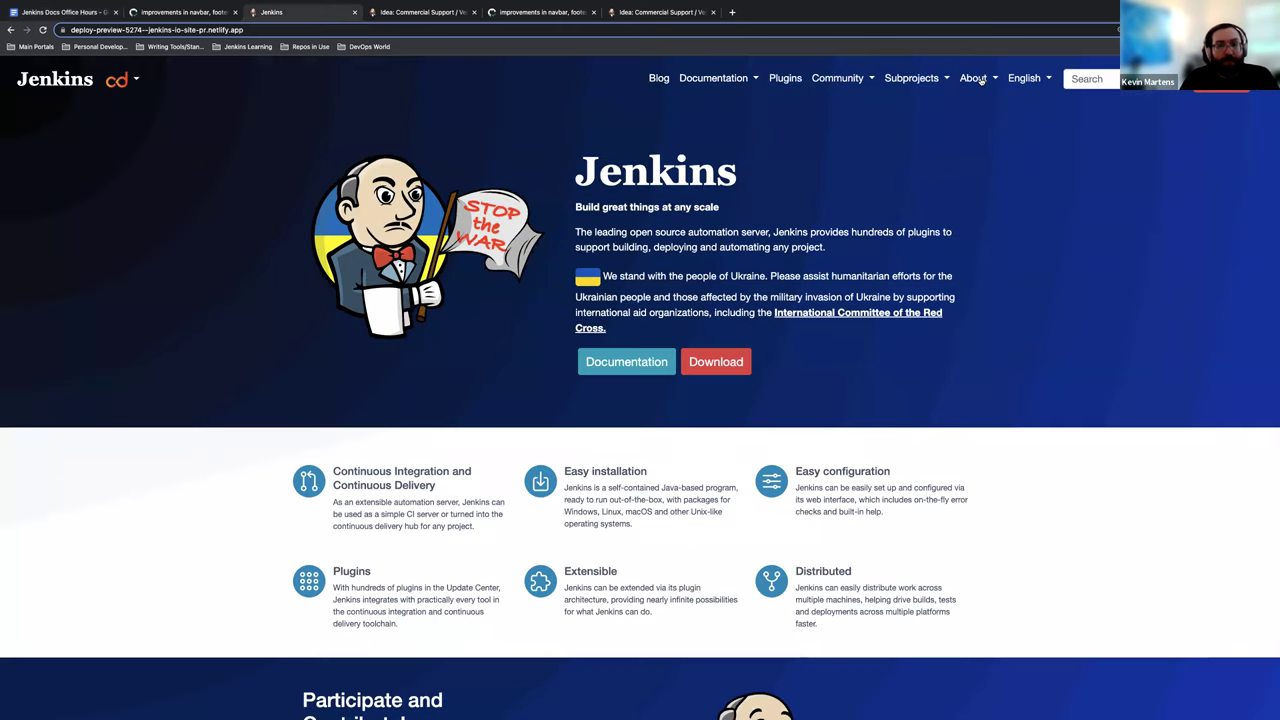
click(1020, 79)
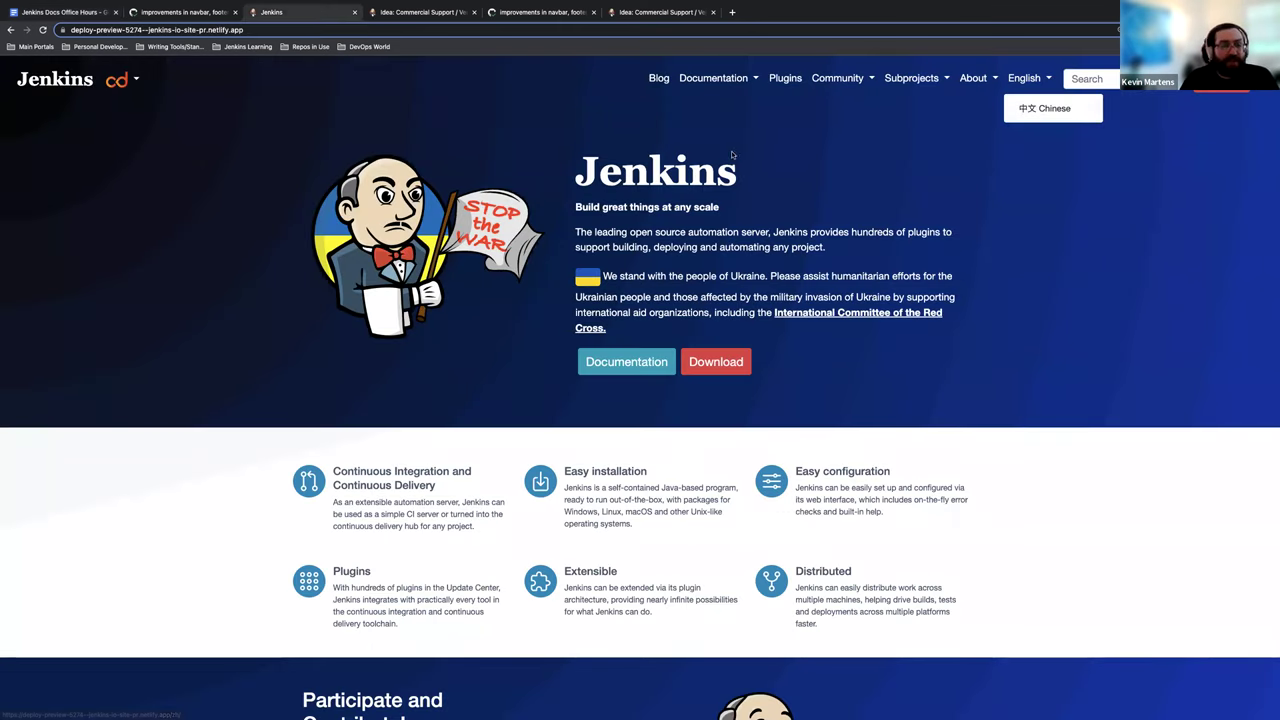
click(1046, 108)
click(10, 29)
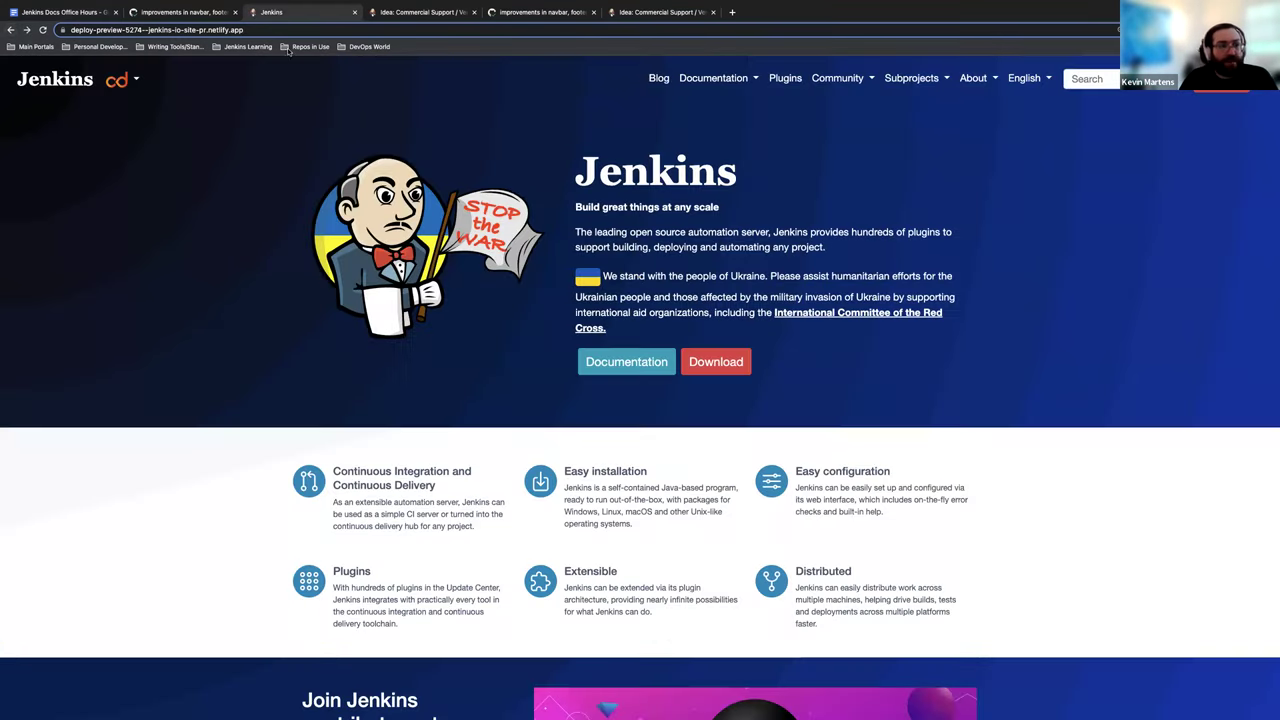
click(74, 13)
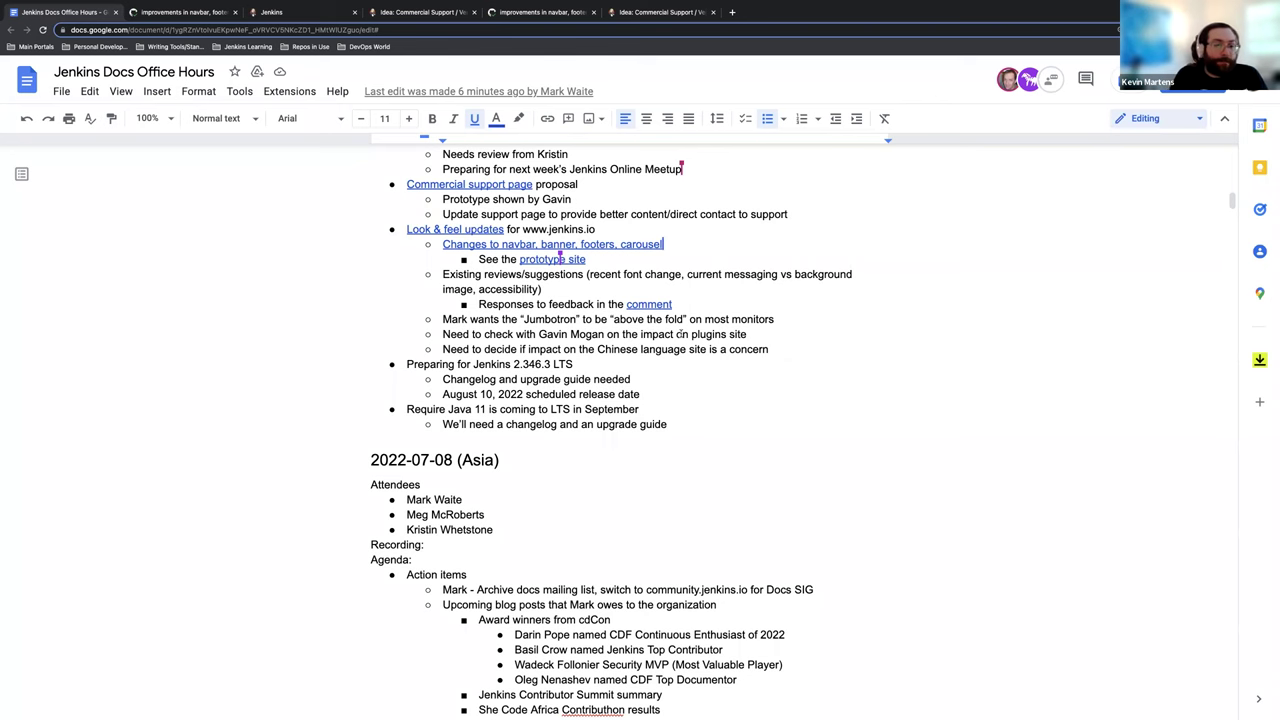
Add the sub-bullet "On July 28th, Review changelog" after the scheduled release date under "Preparing for Jenkins 2.346.3 LTS"
scroll(679, 334, down, 2)
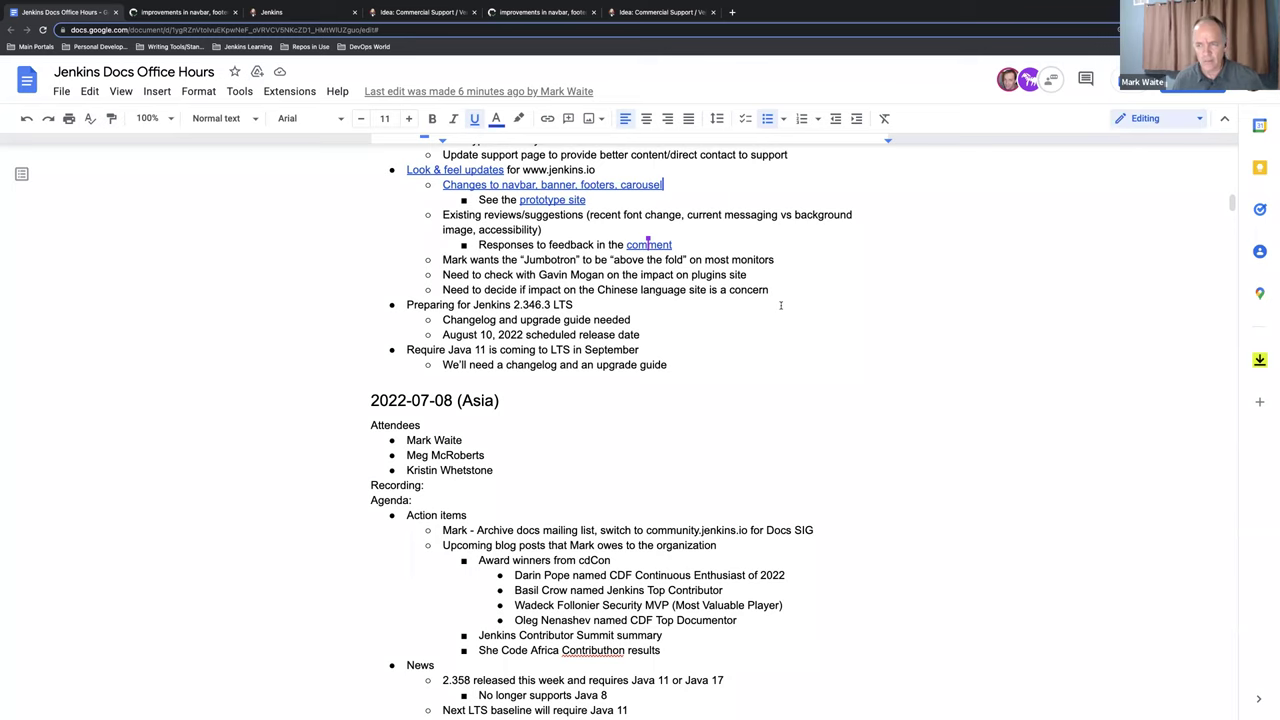
click(652, 334)
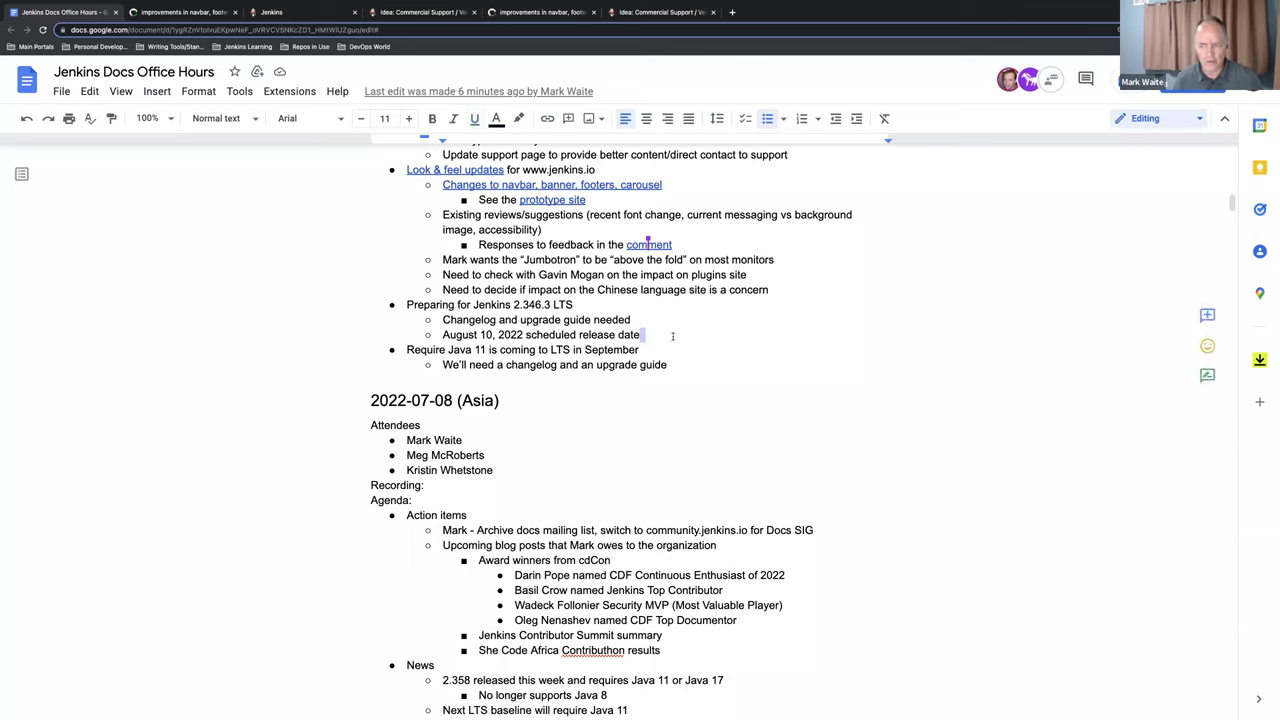
key(Right)
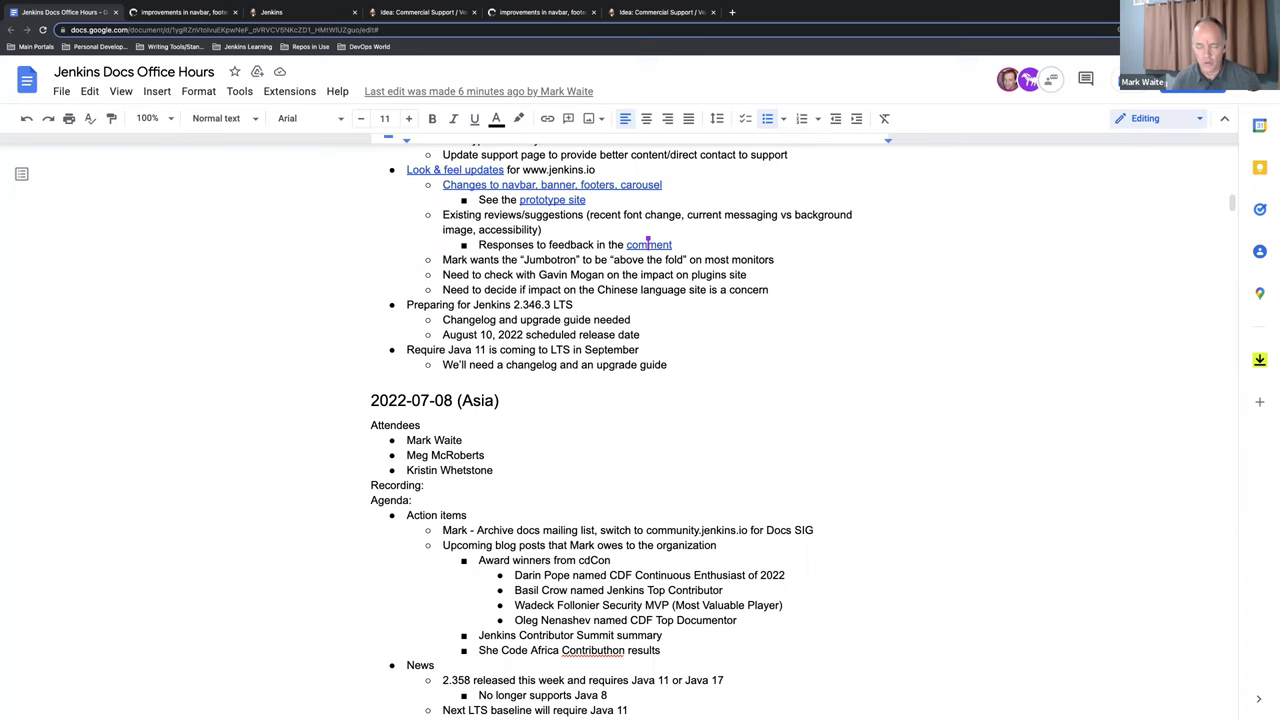
key(Return)
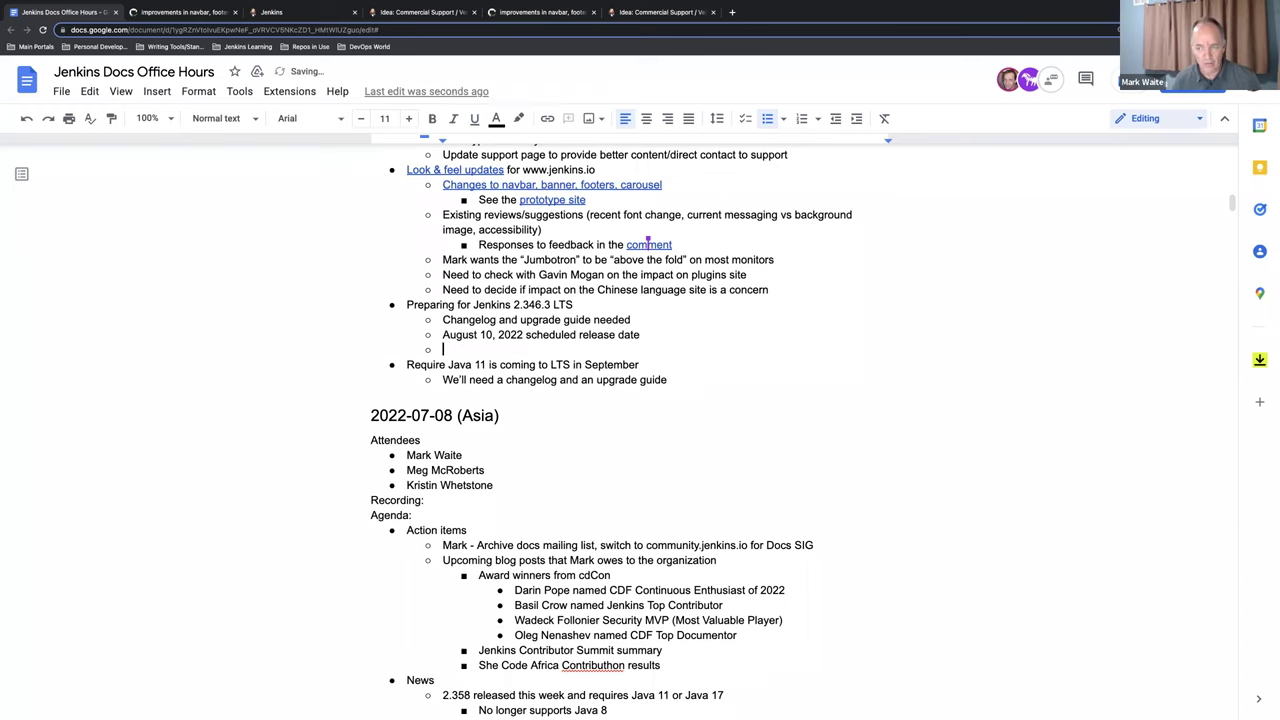
text(On Aufu)
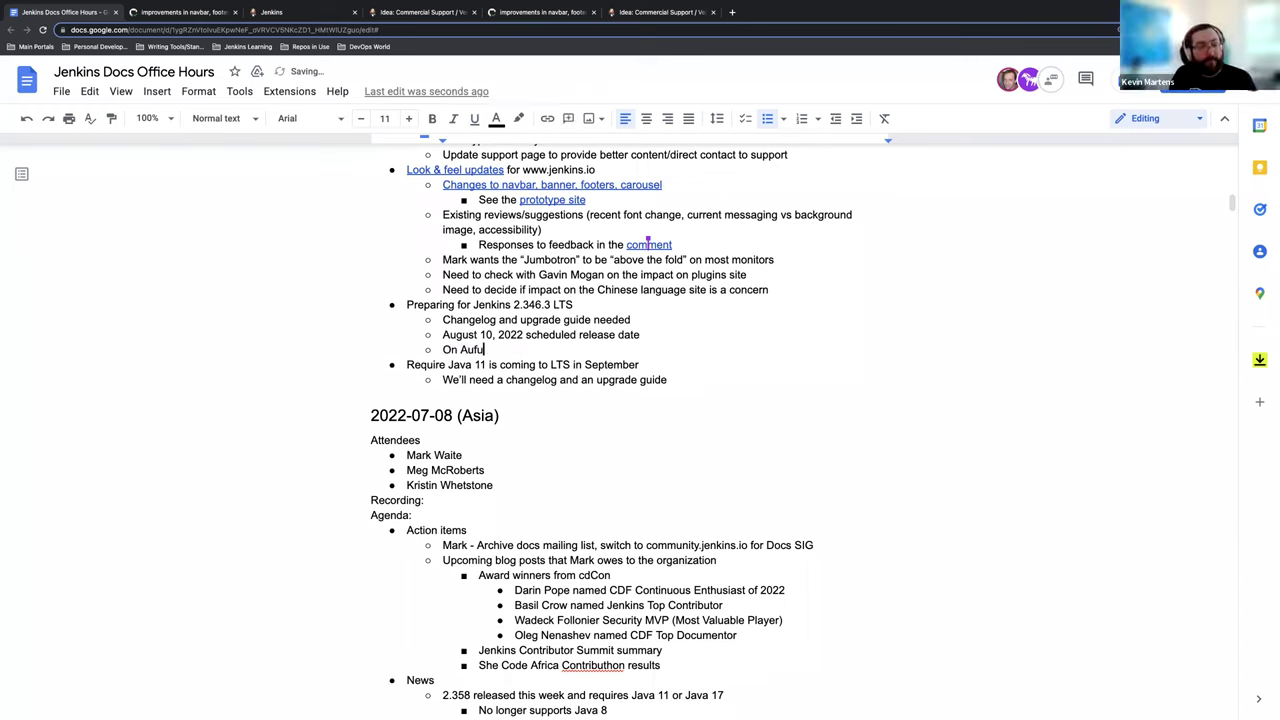
key(BackSpace)
key(BackSpace)
text(July 3)
key(BackSpace)
text(28th.)
key(BackSpace)
text(, Review changelog)
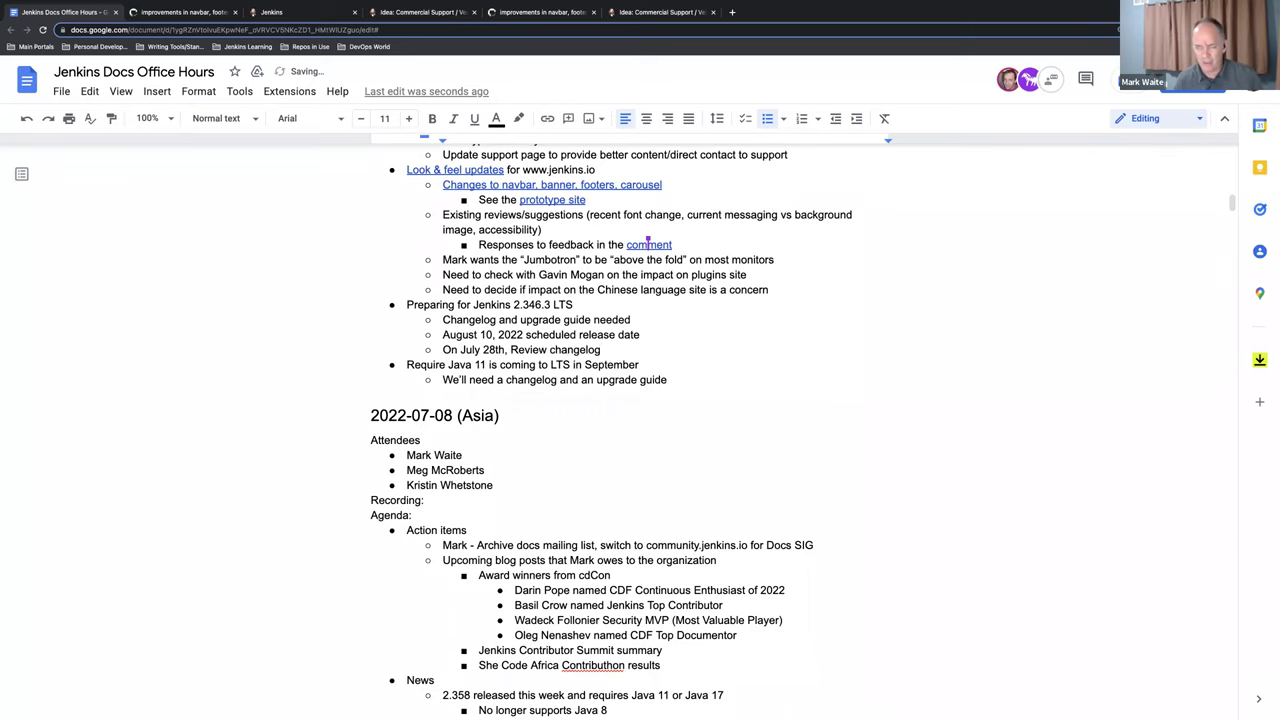
Lowercase "review" in the July 28th item and extend its text with "& upgrade guide"
click(516, 350)
key(BackSpace)
text(r)
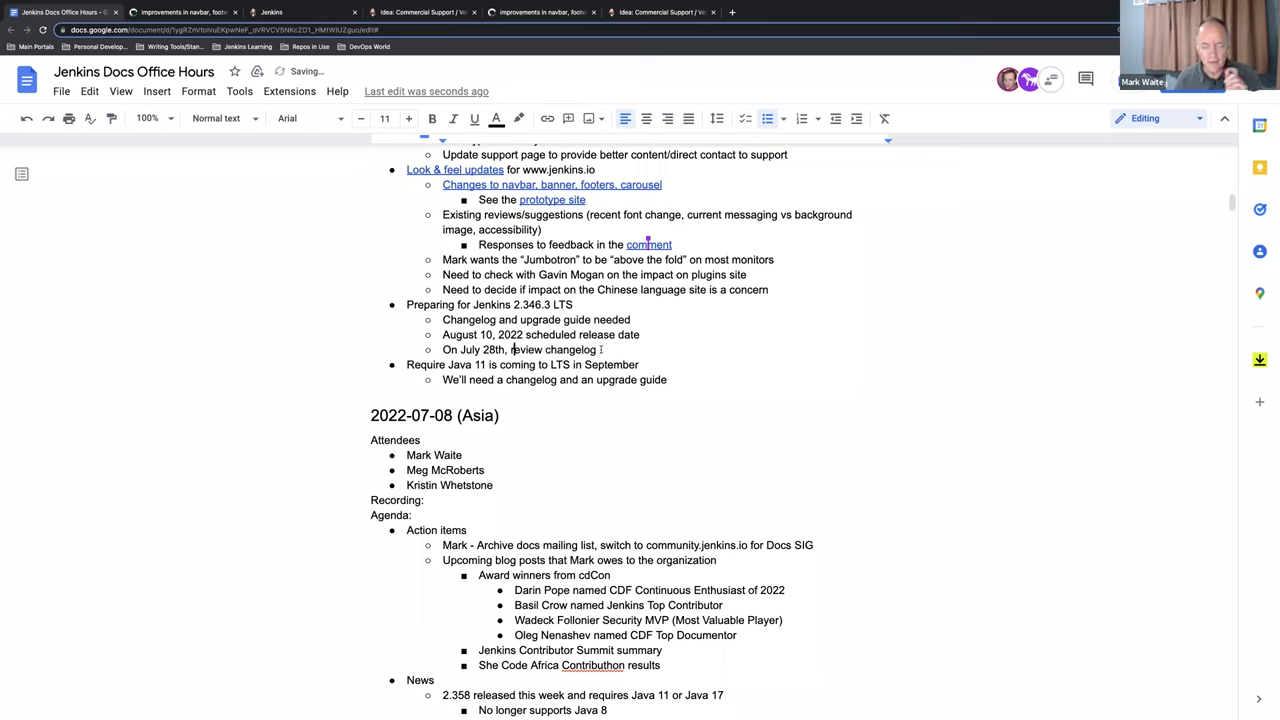
click(601, 349)
text(& up)
text(grade )
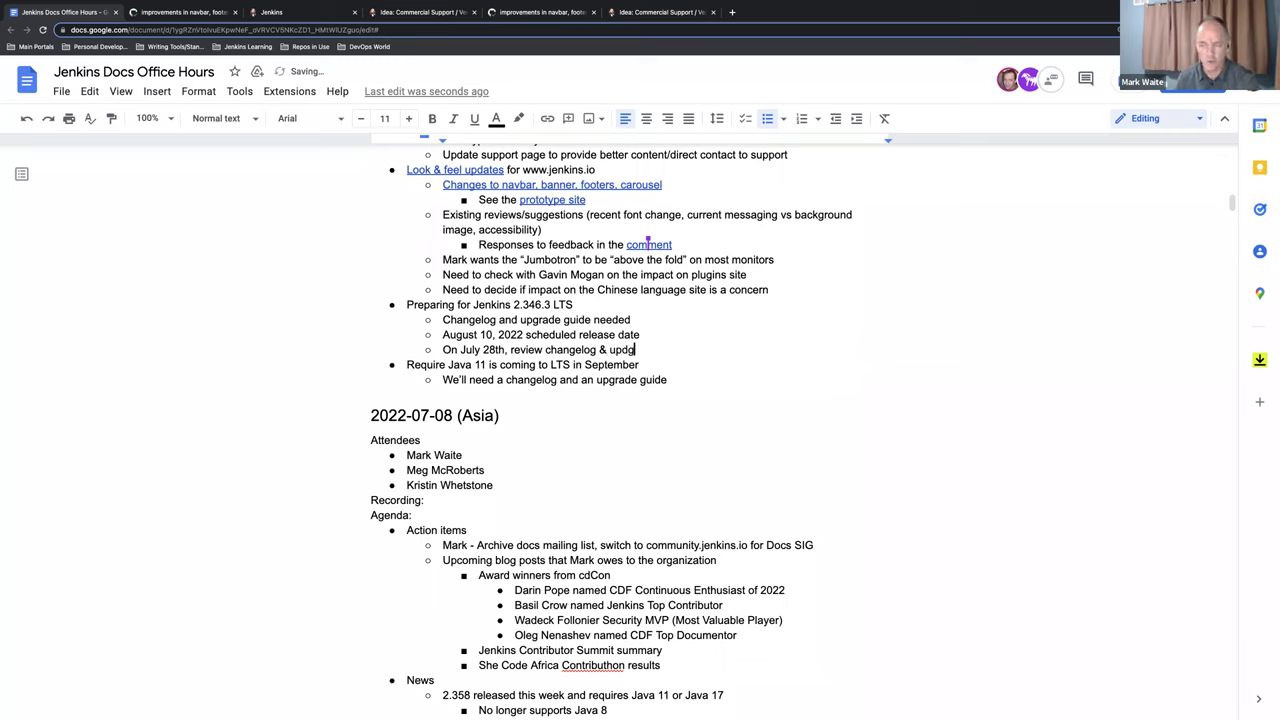
text(guide)
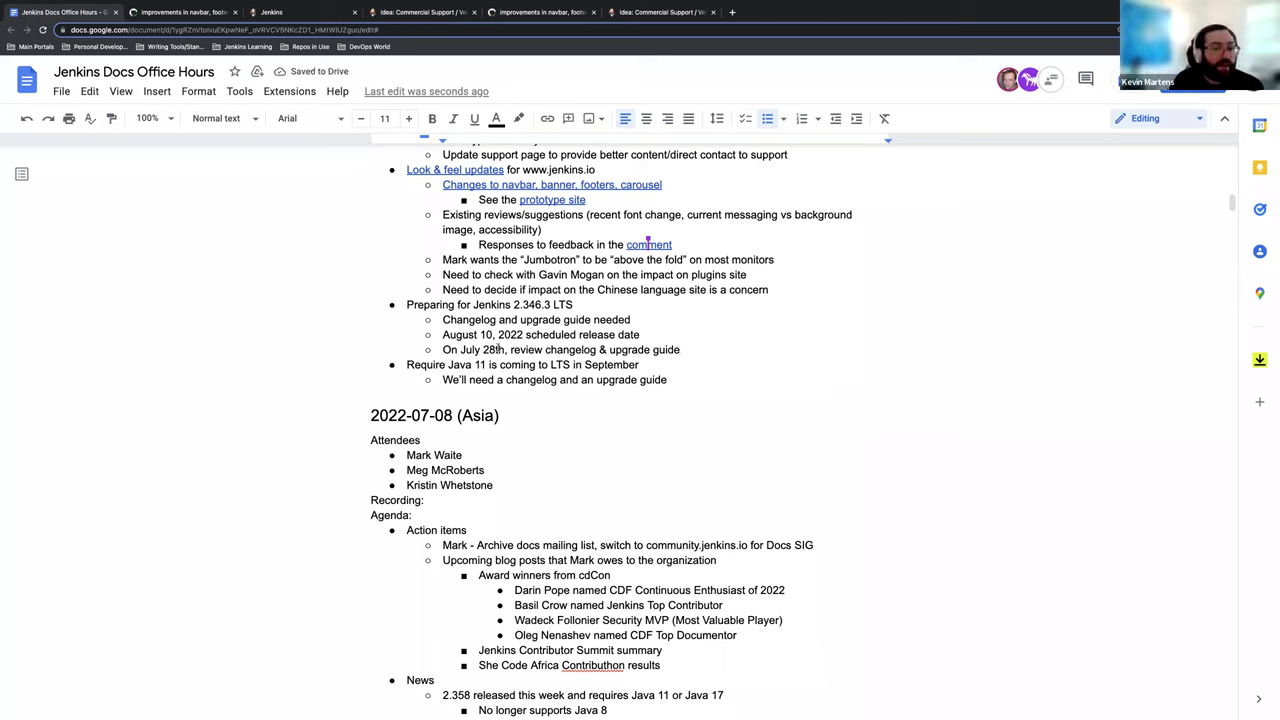
Add the year 2022 to the July 28th date and place the cursor at the end of the "Require Java 11" item
click(506, 349)
text(2022)
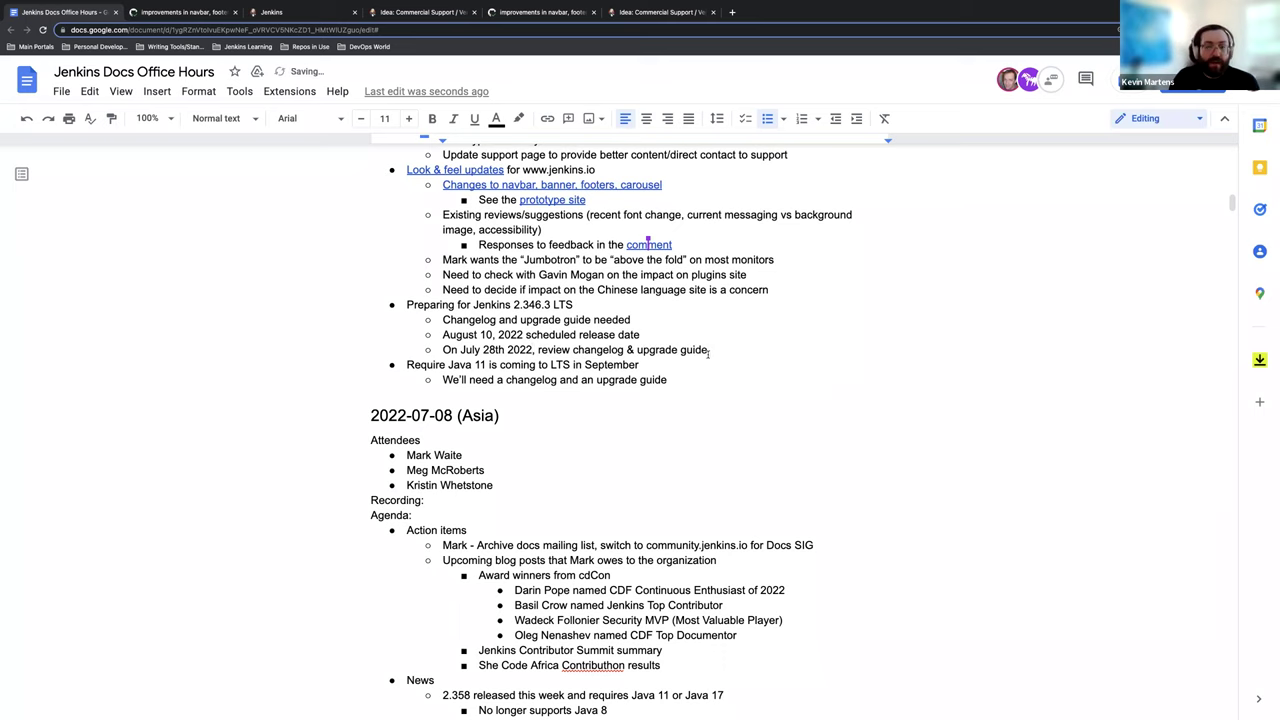
scroll(713, 349, down, 1)
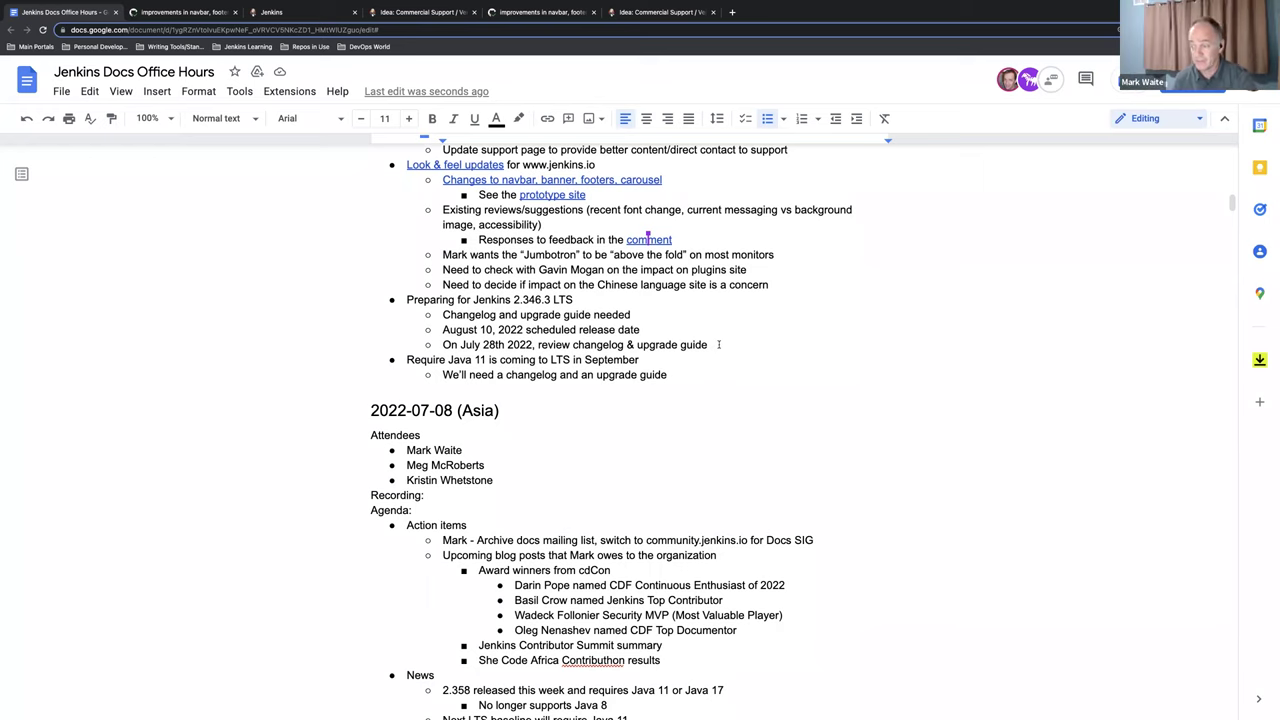
scroll(716, 346, down, 1)
text(,)
click(659, 344)
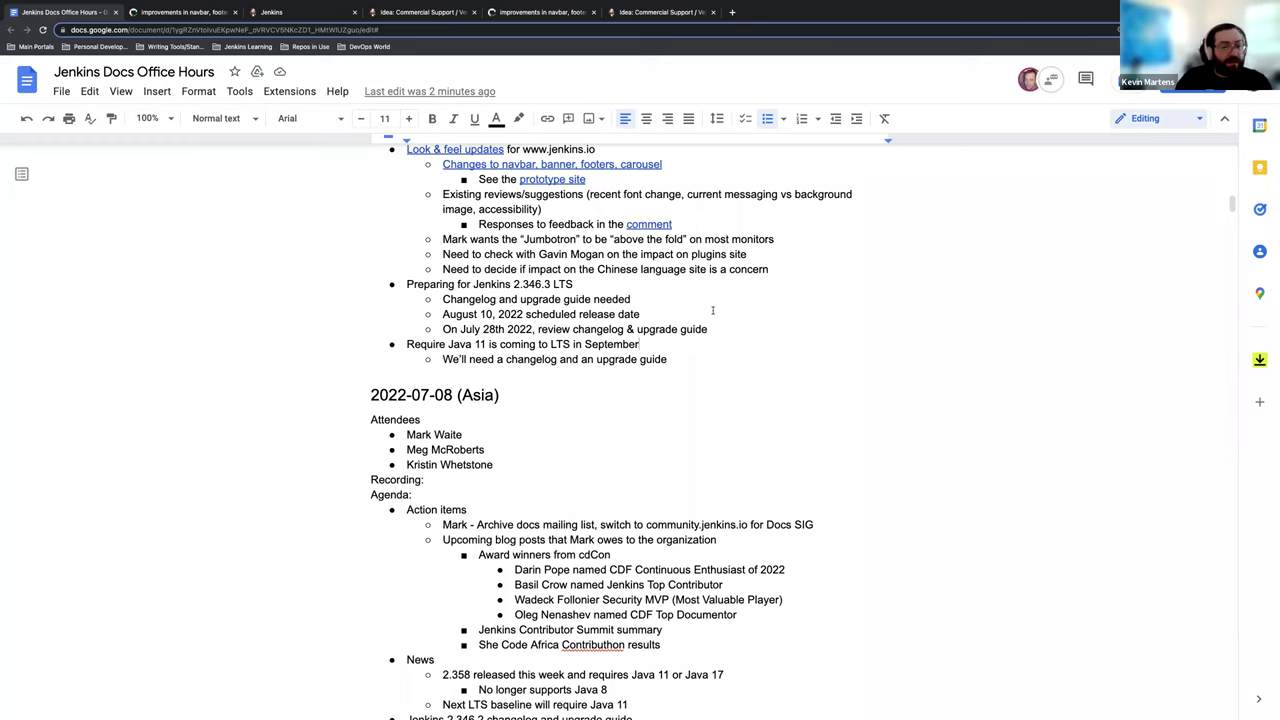
Look back over the meeting's agenda notes, from the Java 11 requirement up to the News and award winners items
scroll(711, 310, up, 3)
scroll(711, 311, up, 1)
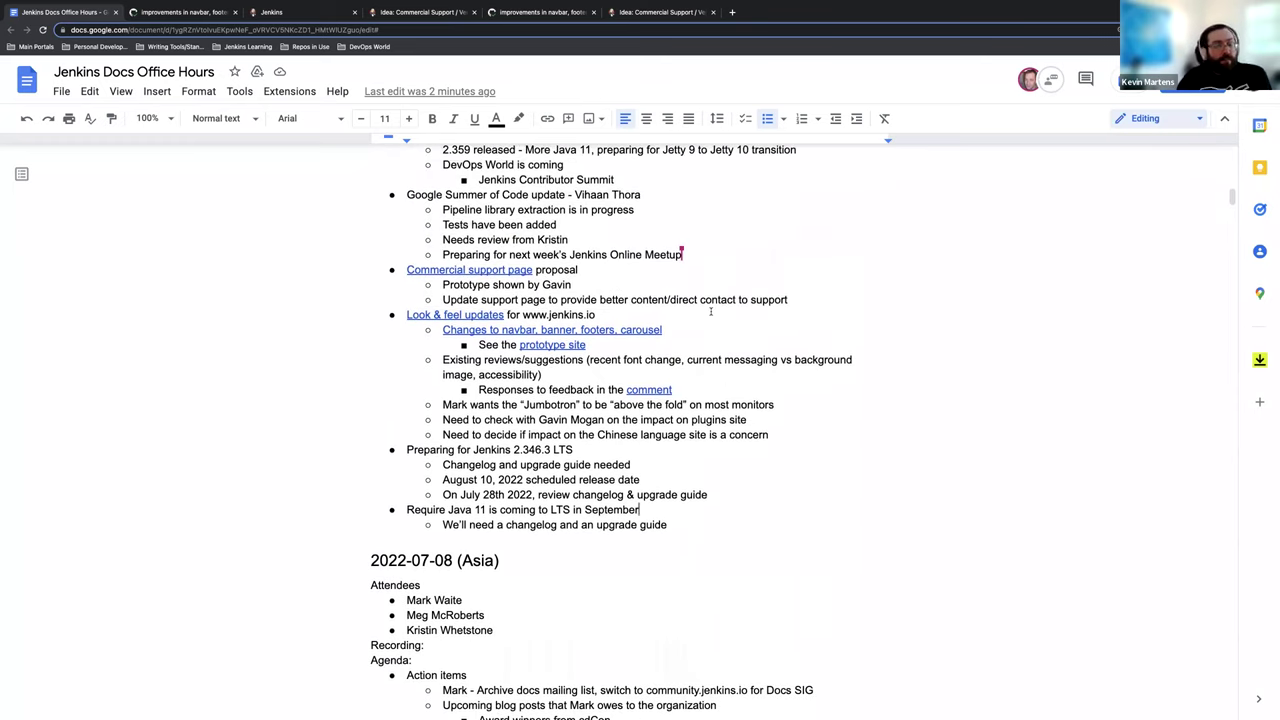
scroll(714, 318, up, 2)
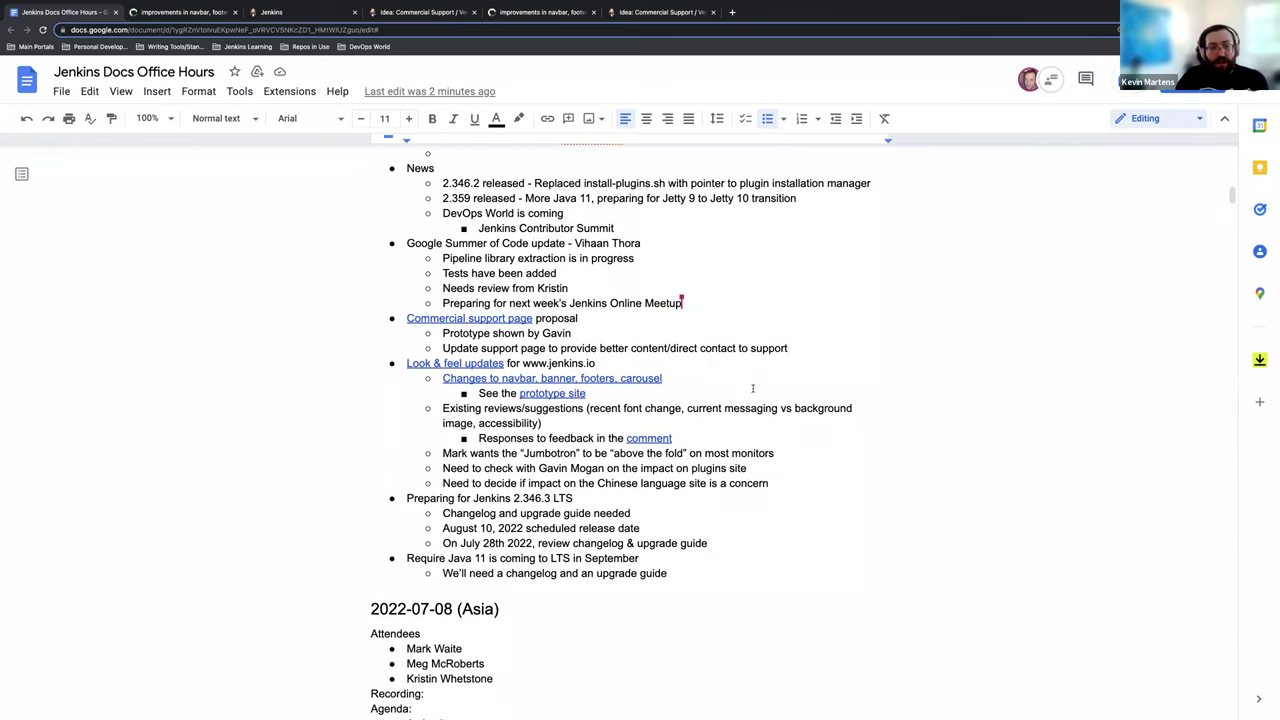
scroll(743, 388, up, 1)
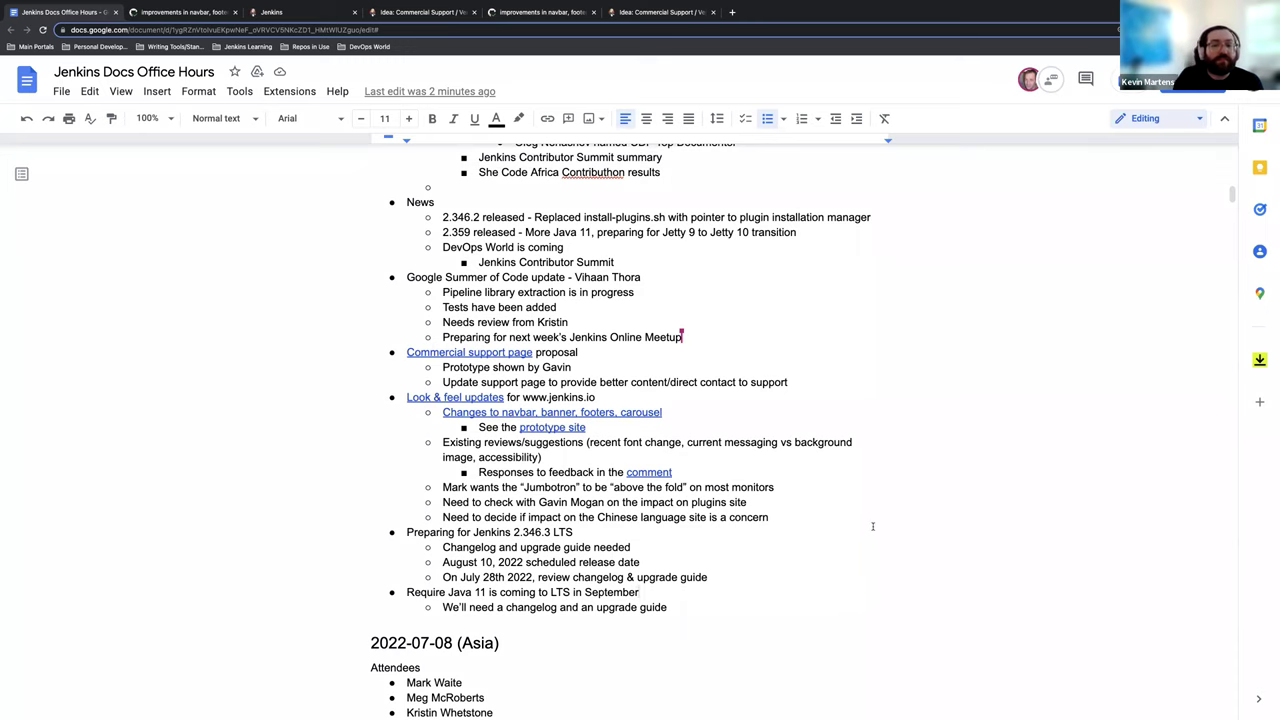
scroll(856, 488, down, 1)
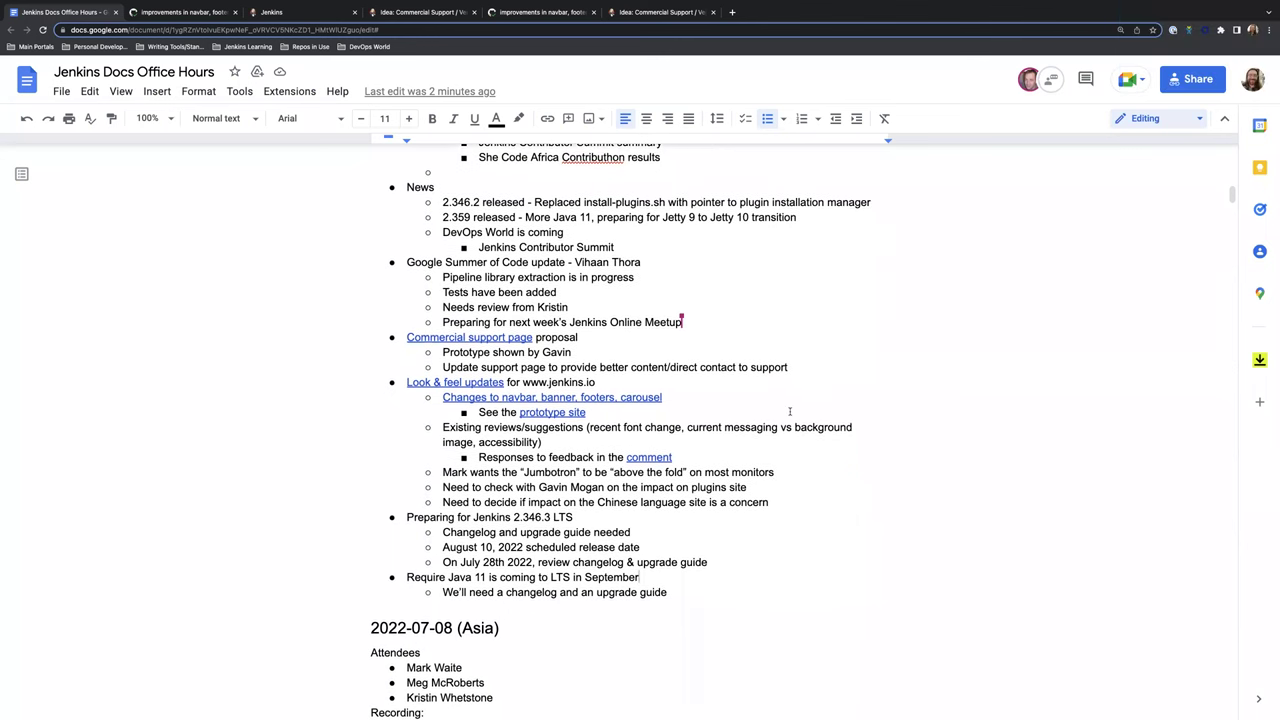
scroll(856, 369, up, 1)
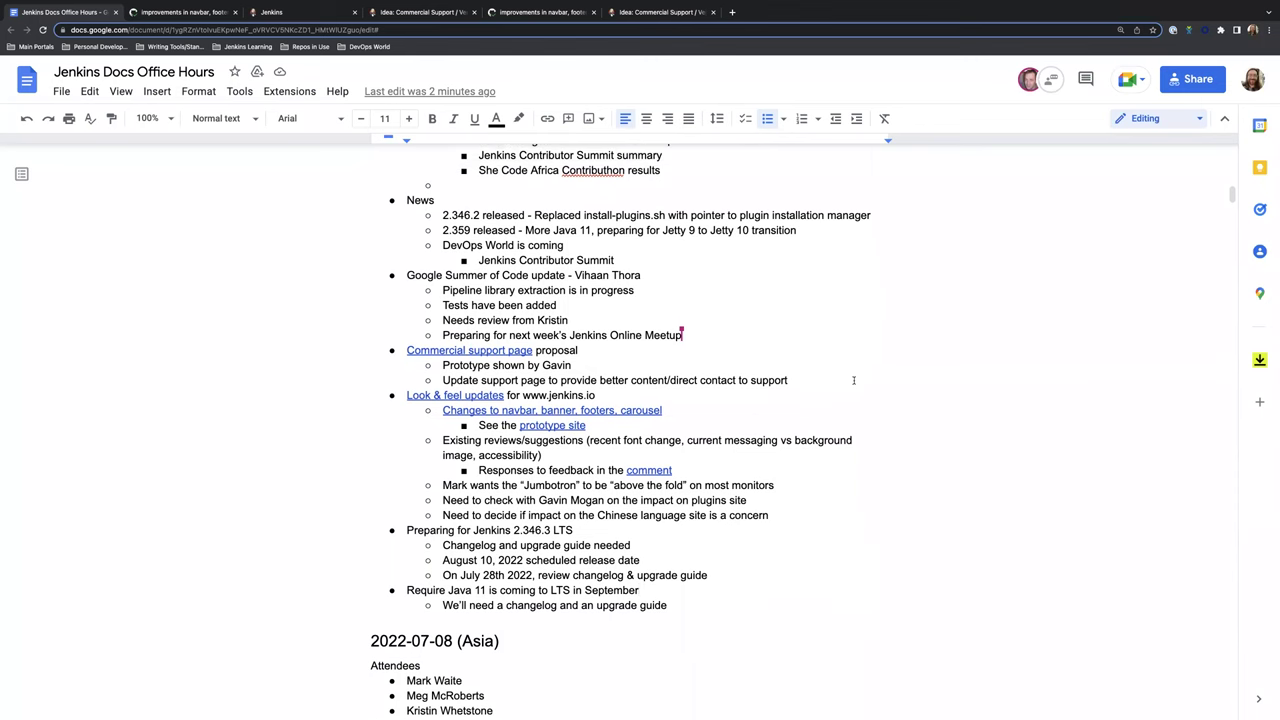
scroll(826, 356, up, 4)
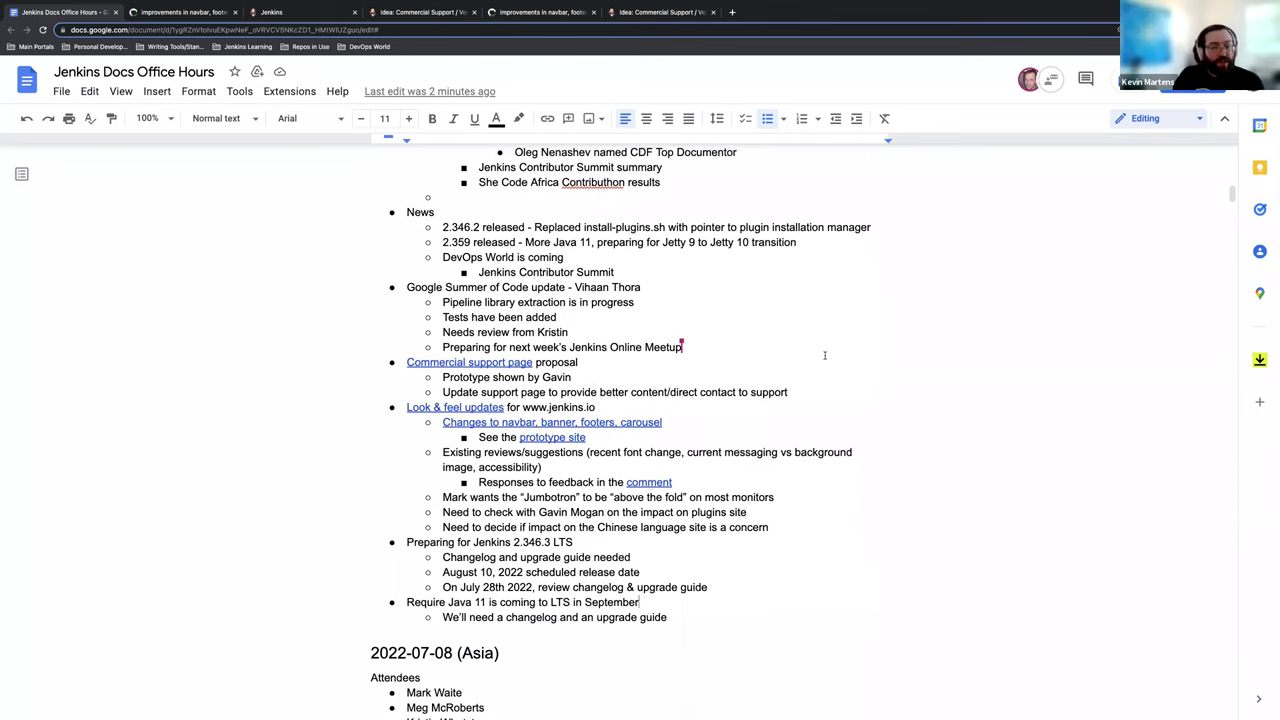
scroll(826, 354, up, 1)
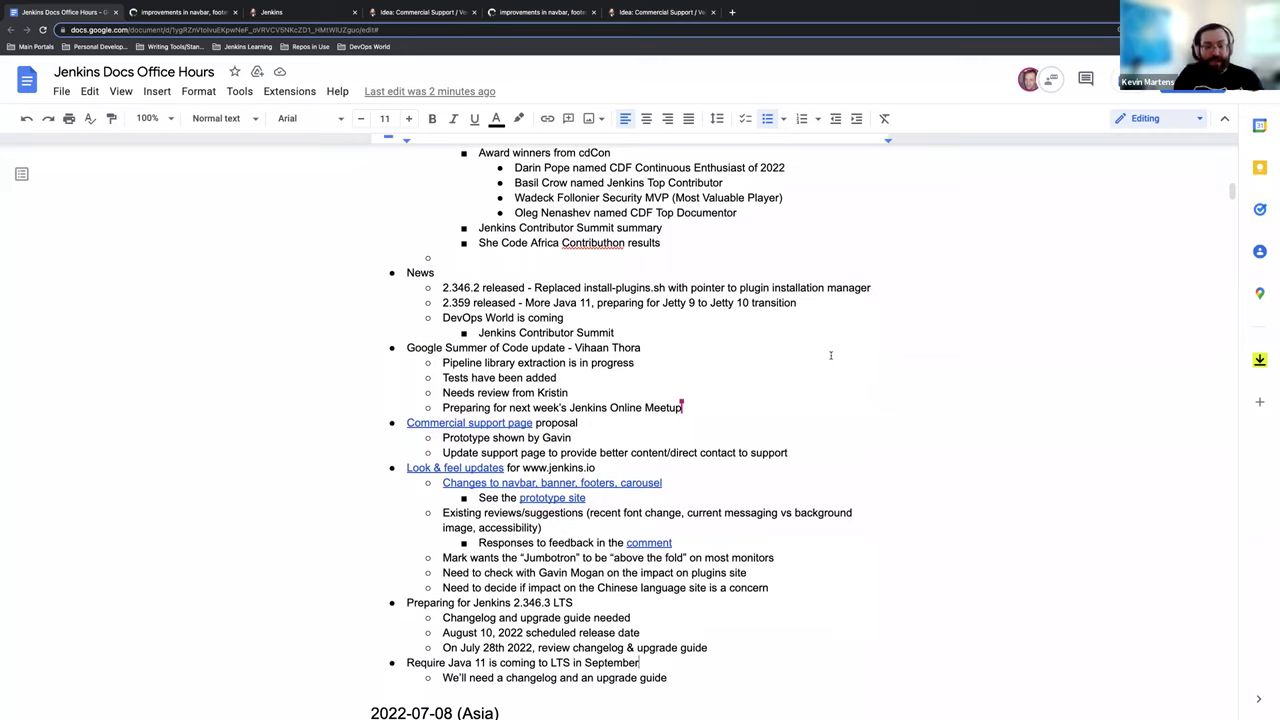